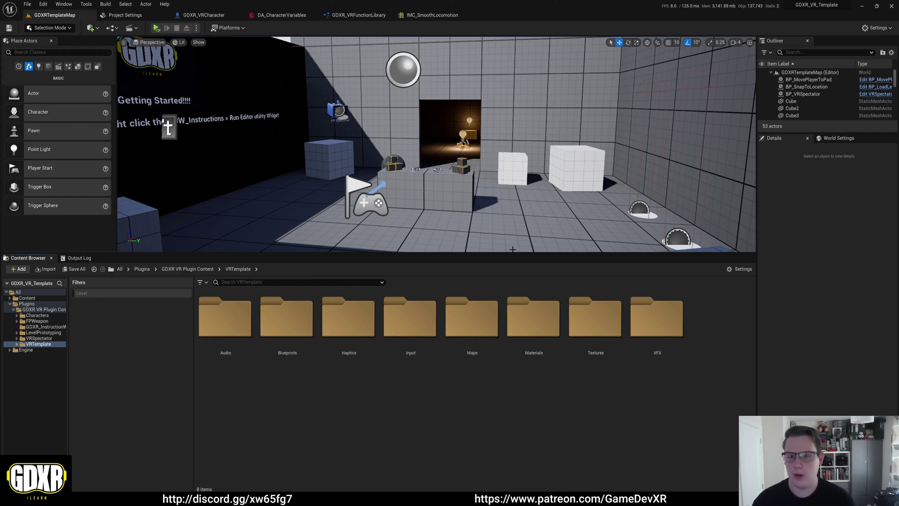
- Enlarge the level view and the Content Browser asset area
left_click_drag(517, 254, 523, 349)
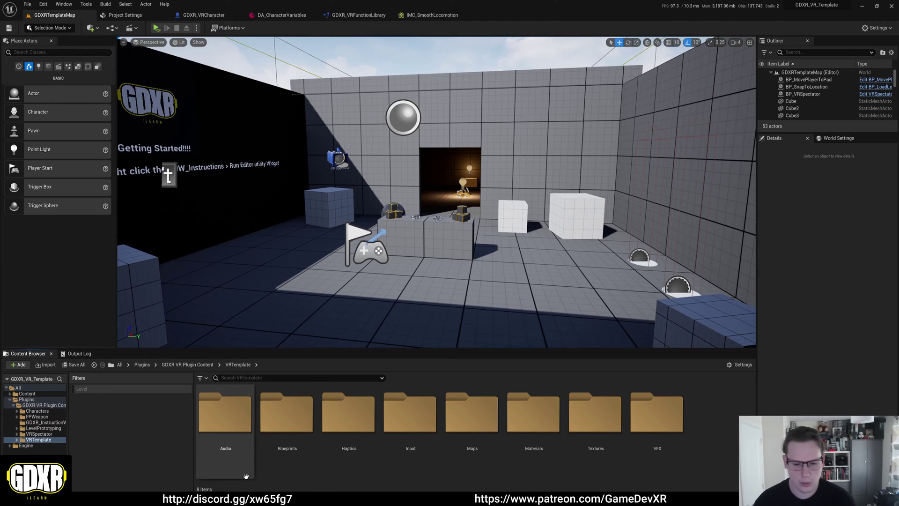
left_click(390, 475)
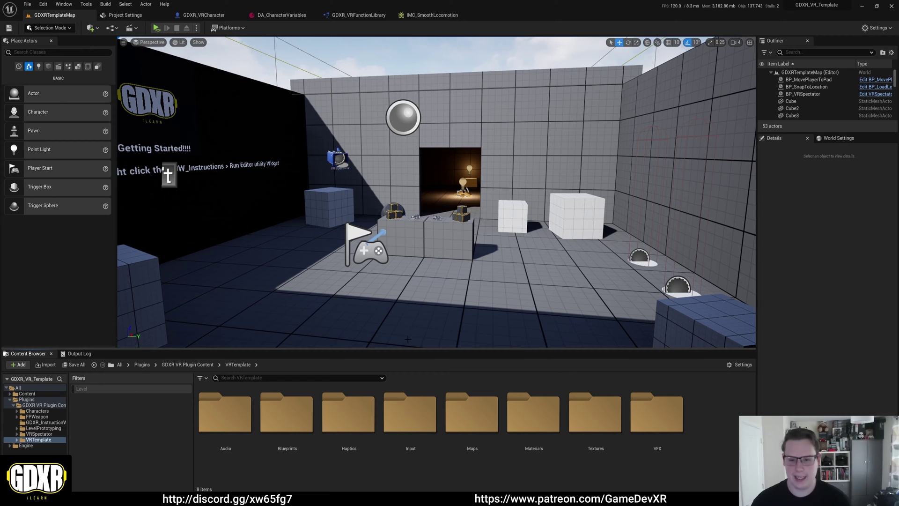
left_click_drag(415, 349, 413, 294)
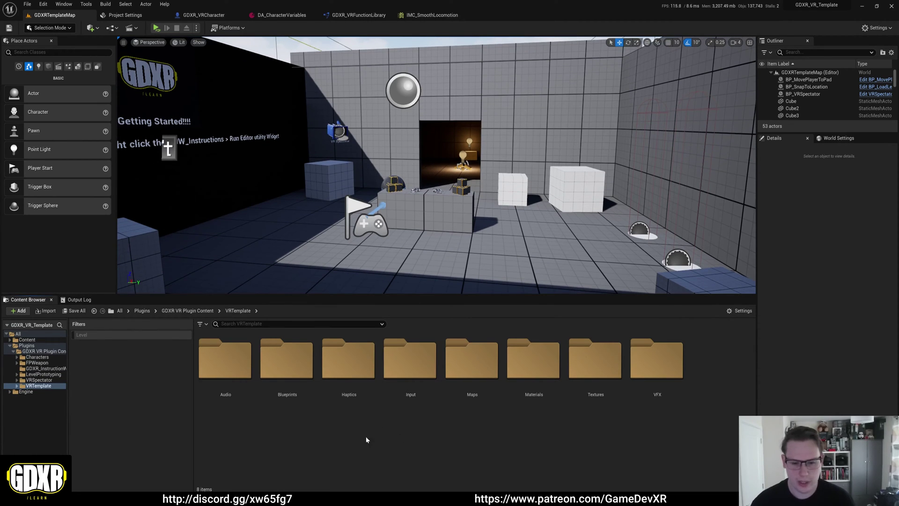
- Go into Blueprints > Data and open PDA_CharacterVariables in its Blueprint editor
double_click(280, 364)
left_click(297, 364)
double_click(296, 364)
left_click_drag(504, 296, 501, 244)
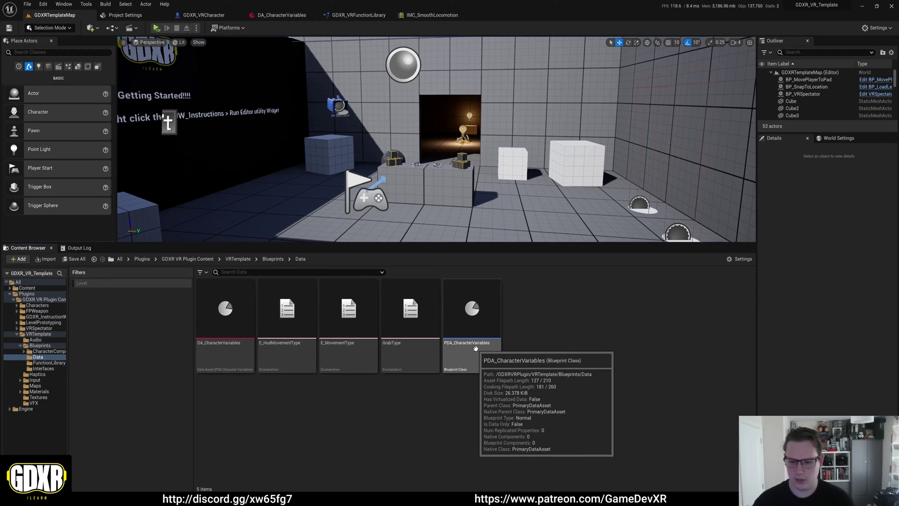
mouse_move(220, 357)
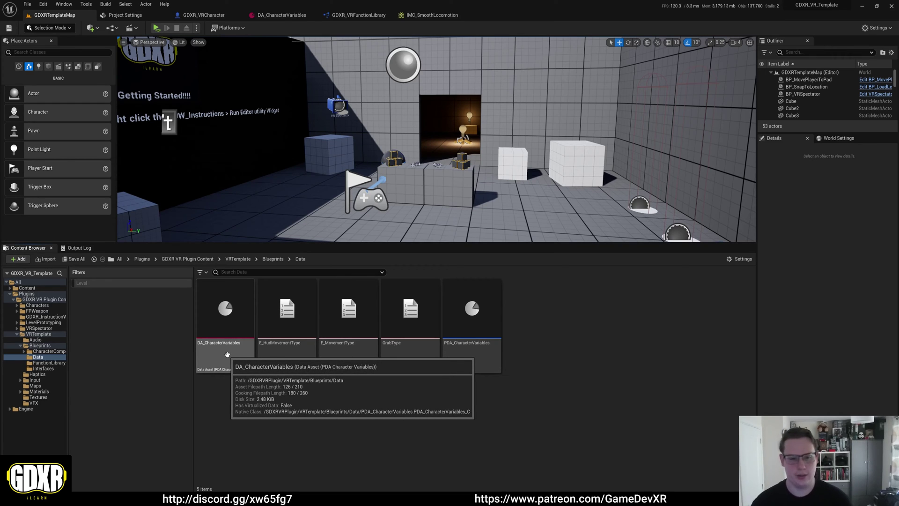
mouse_move(466, 348)
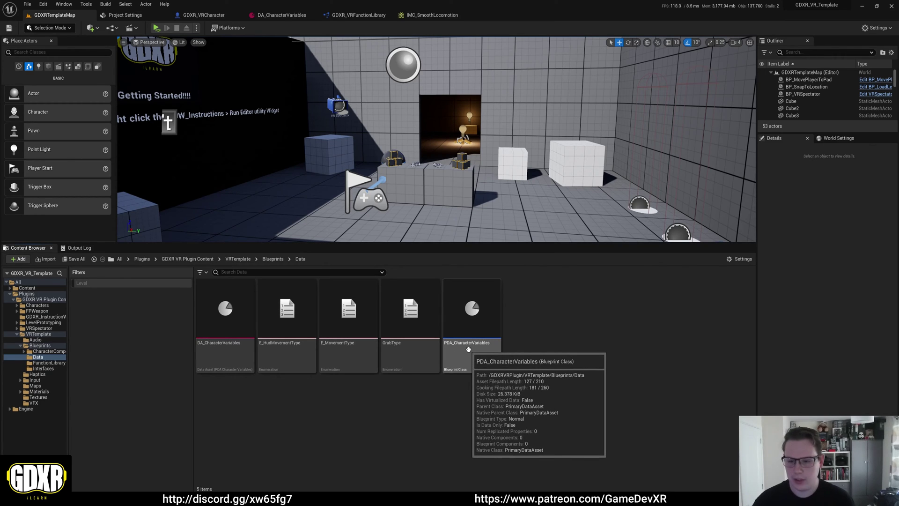
double_click(468, 349)
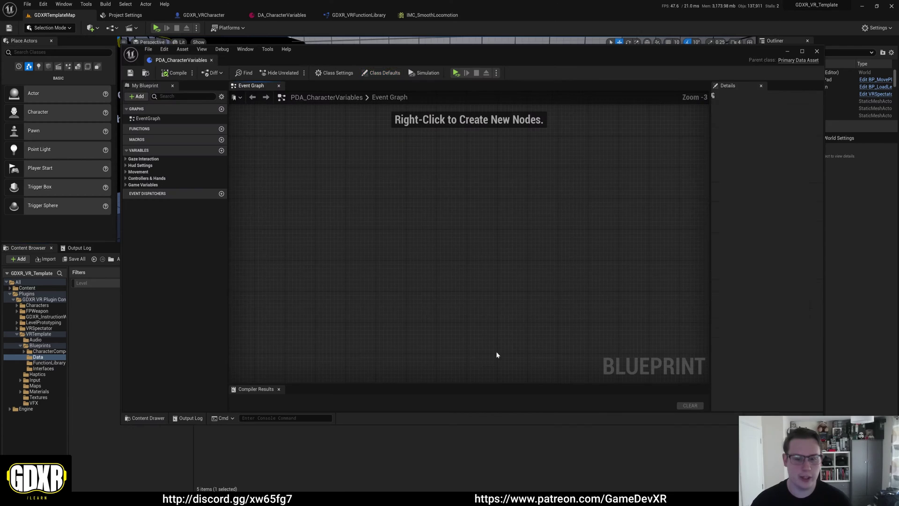
- Expand all five variable categories and widen the My Blueprint list to show full names
left_click(124, 184)
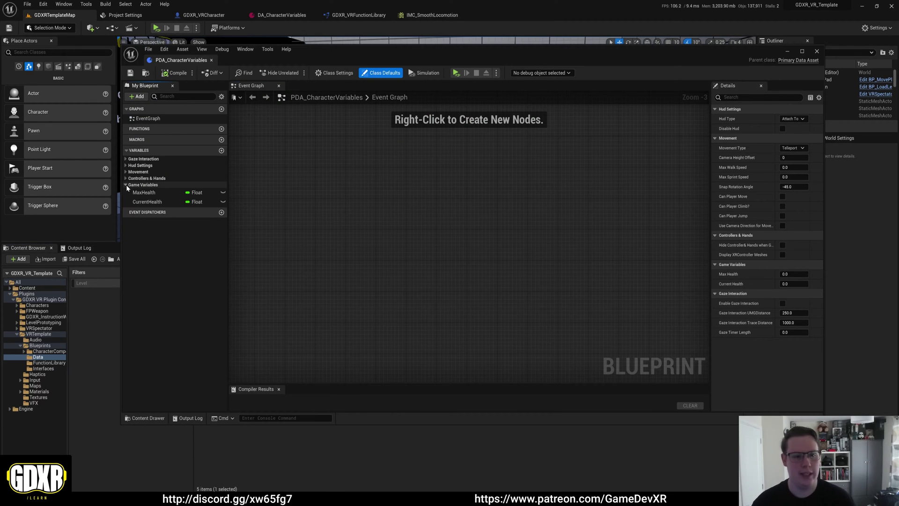
left_click(125, 178)
left_click(125, 172)
left_click(125, 165)
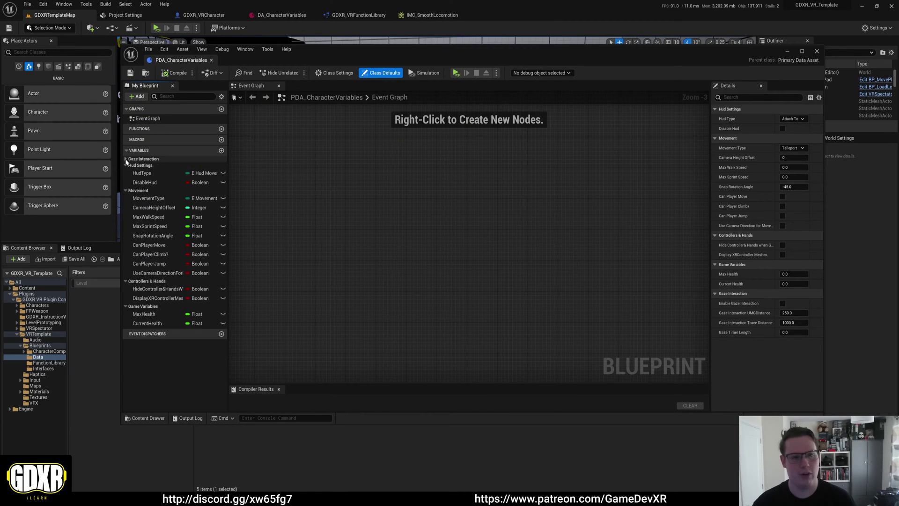
left_click(126, 158)
left_click_drag(227, 167, 308, 168)
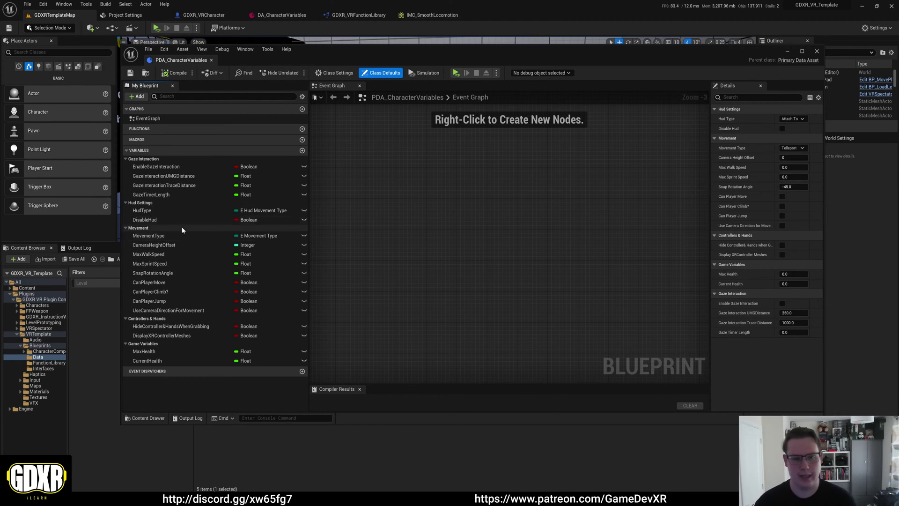
- Check MovementType's default options without changing it, close the editor, and select DA_CharacterVariables
left_click(145, 236)
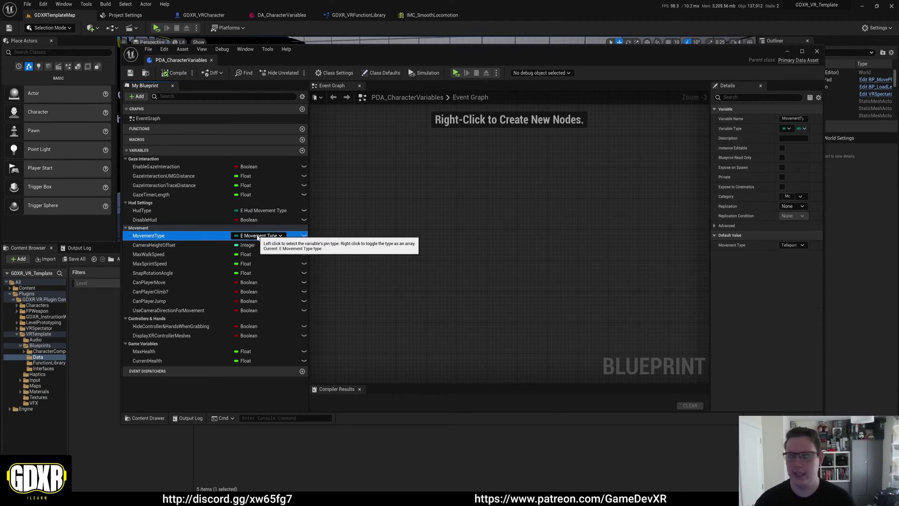
left_click_drag(709, 215, 577, 216)
left_click(766, 247)
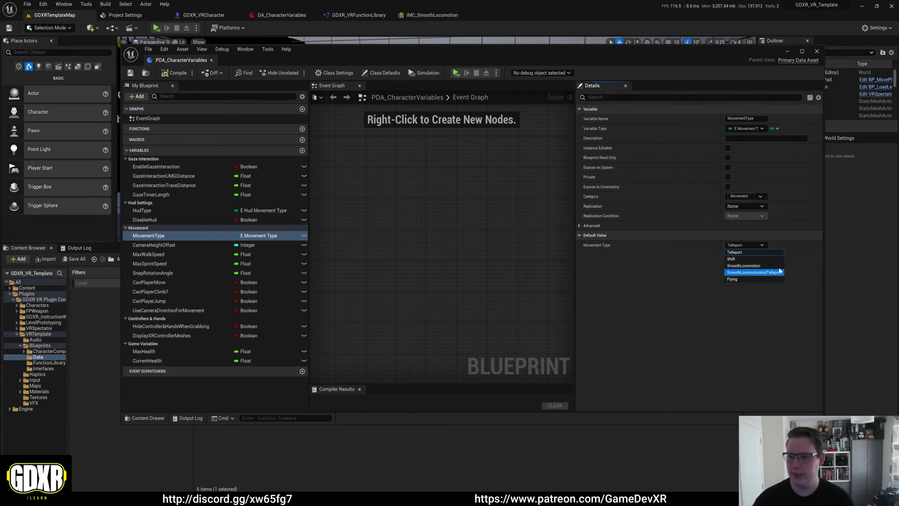
left_click(803, 266)
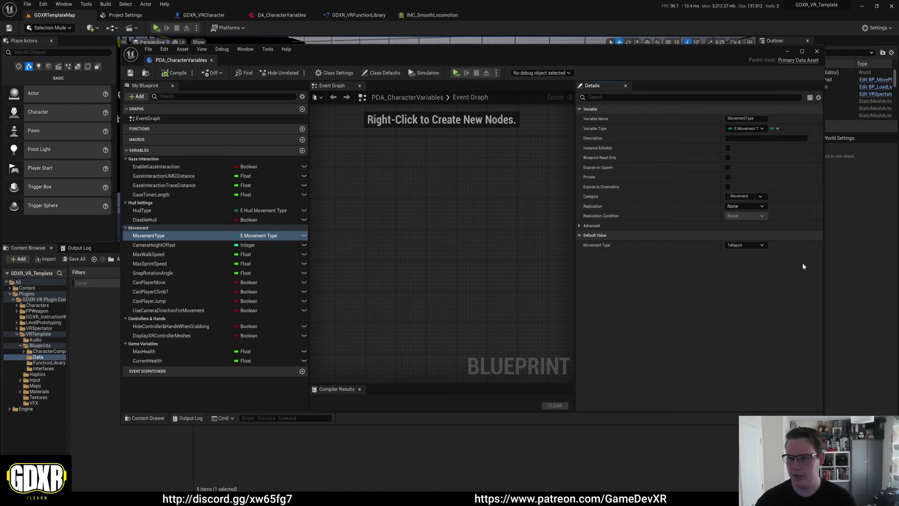
left_click(211, 60)
left_click(236, 406)
- Change DA_CharacterVariables' Movement Type from SmoothLocomotion to Teleport, then return to GDXR_VRCharacter
double_click(224, 318)
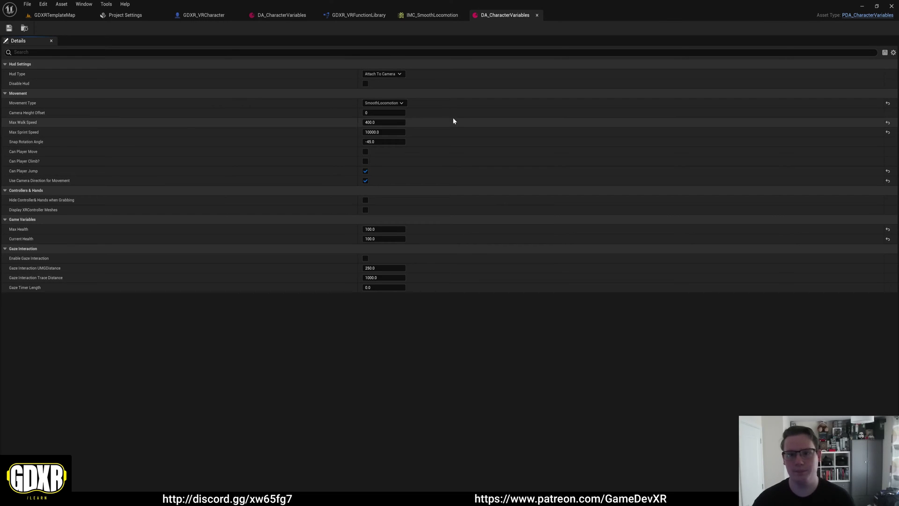
left_click(401, 103)
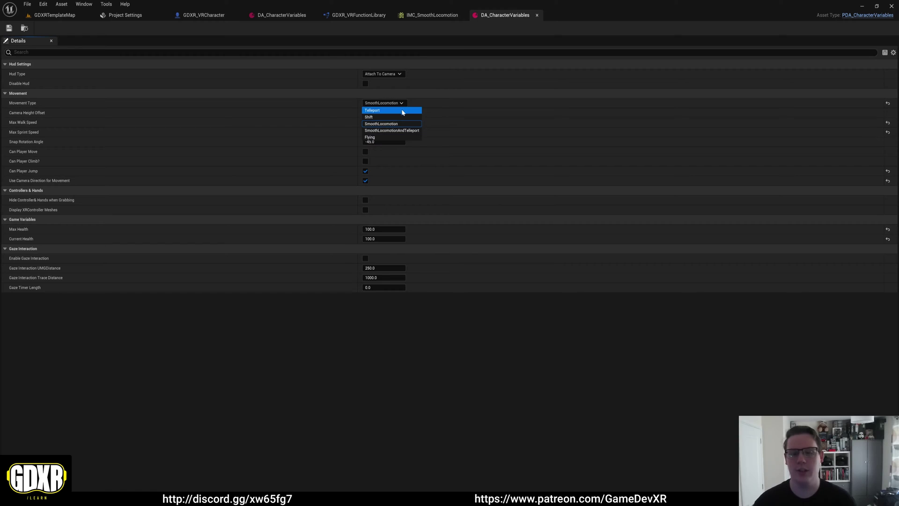
left_click(457, 112)
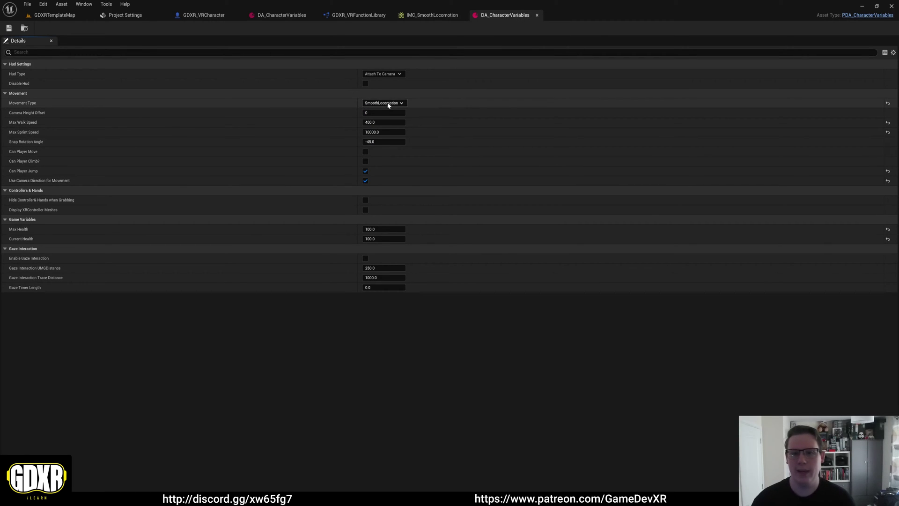
left_click(364, 104)
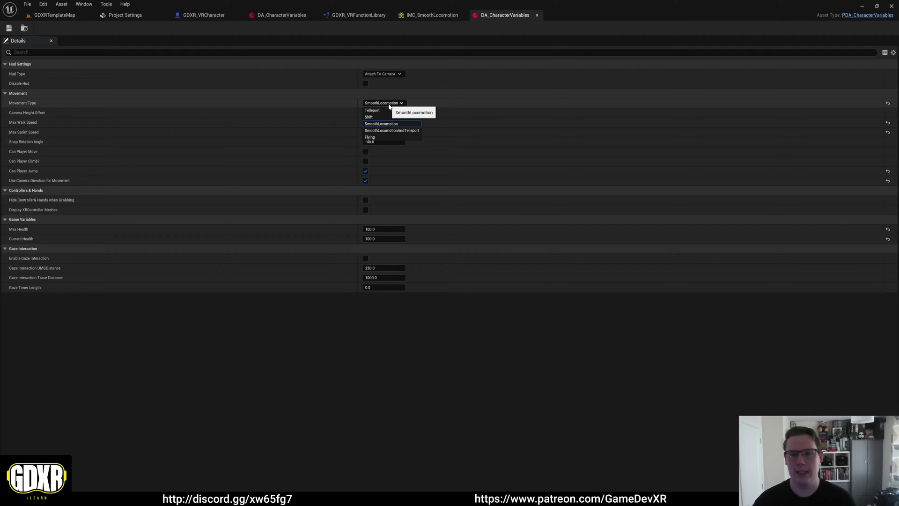
left_click(403, 112)
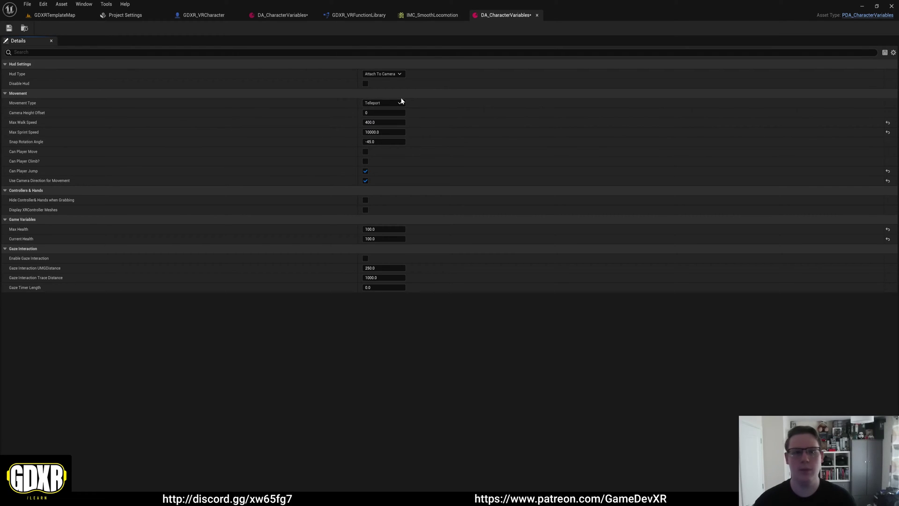
left_click(202, 15)
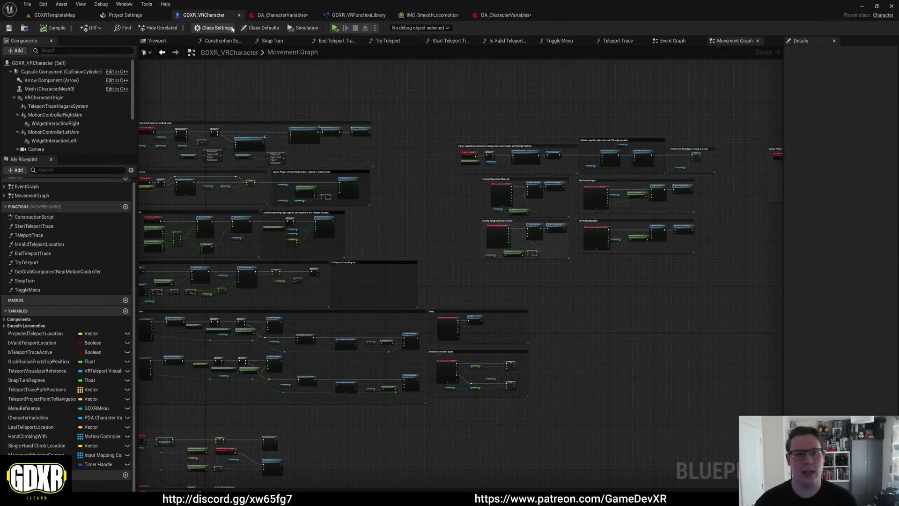
- Frame the graph, inspect CharacterVariables, close the duplicate DA_CharacterVariables tab, and return to GDXRTemplateMap
key("Home")
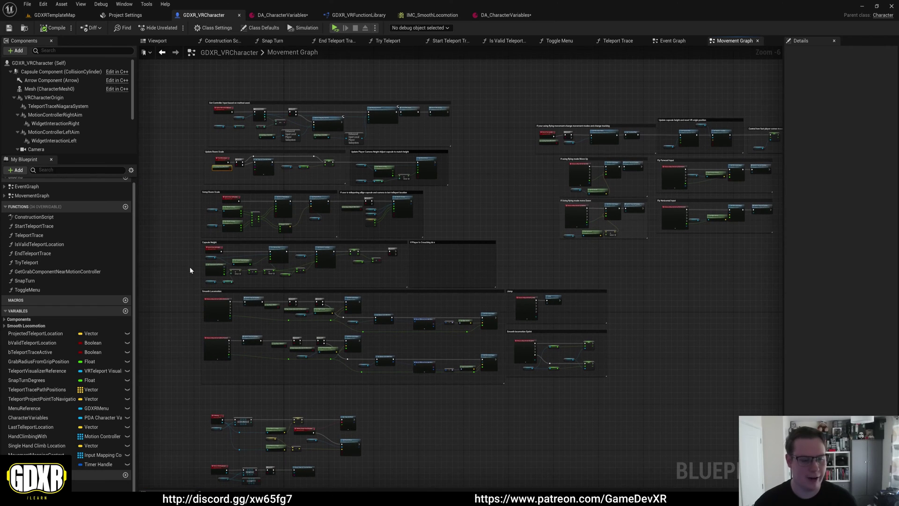
left_click(46, 419)
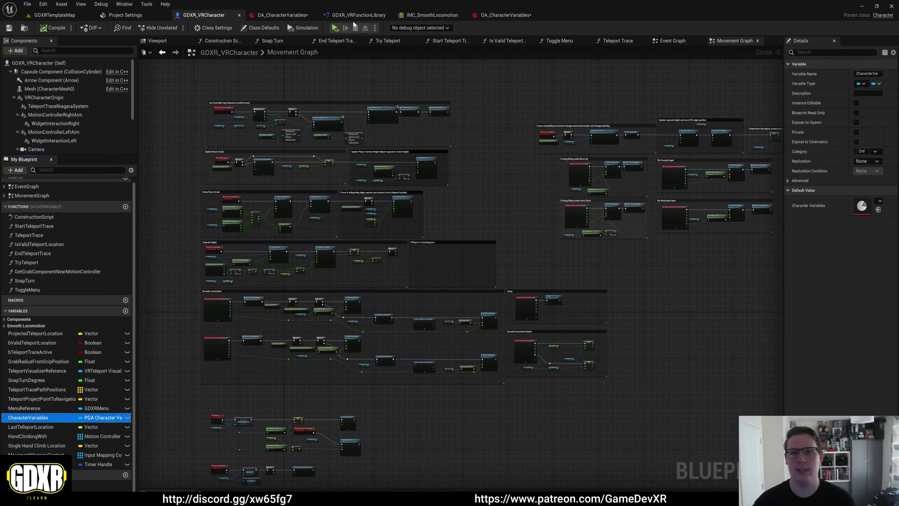
left_click(357, 15)
left_click(506, 15)
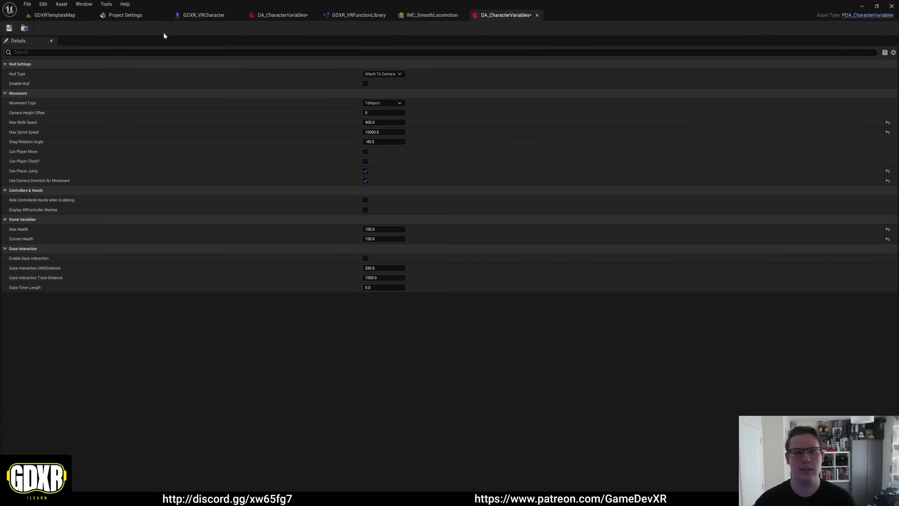
left_click(536, 15)
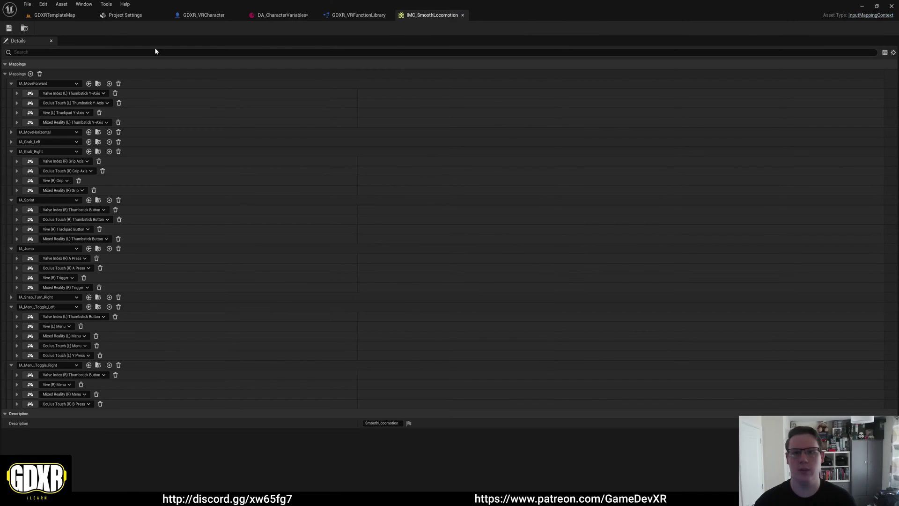
left_click(54, 15)
left_click(472, 318)
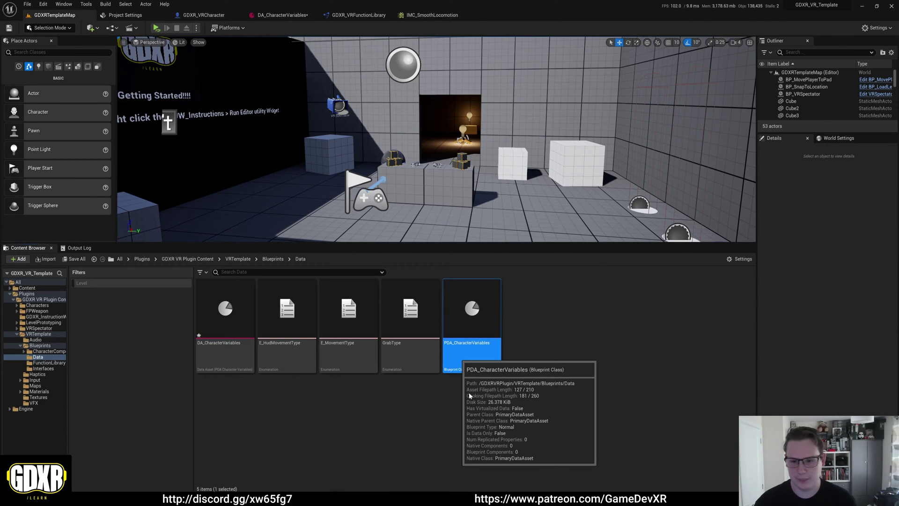
- Open PDA_CharacterVariables, dock its tab beside the others, and show GDXR_VRCharacter's Movement Graph
double_click(472, 318)
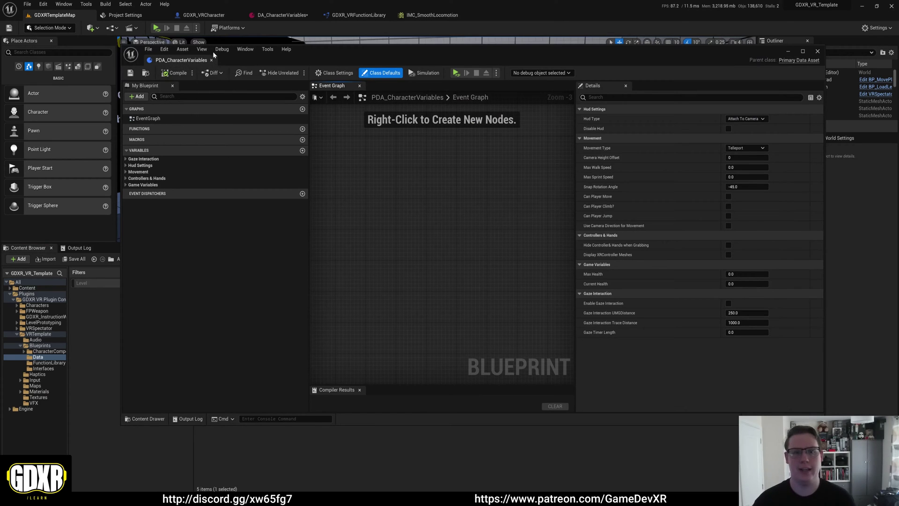
left_click(203, 15)
left_click_drag(195, 62, 496, 16)
left_click(199, 17)
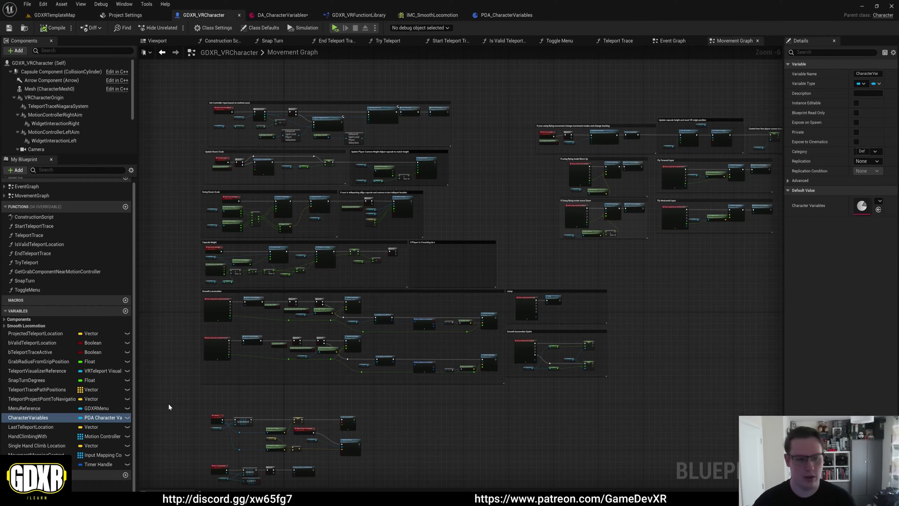
- Check CharacterVariables' default in Details, then drop a Get CharacterVariables node below the Sprint logic
key("F2")
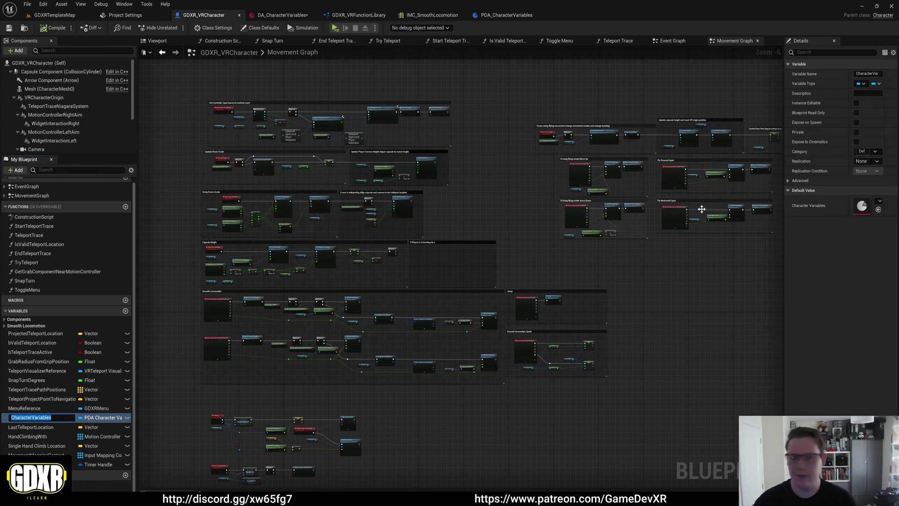
left_click_drag(783, 225, 594, 224)
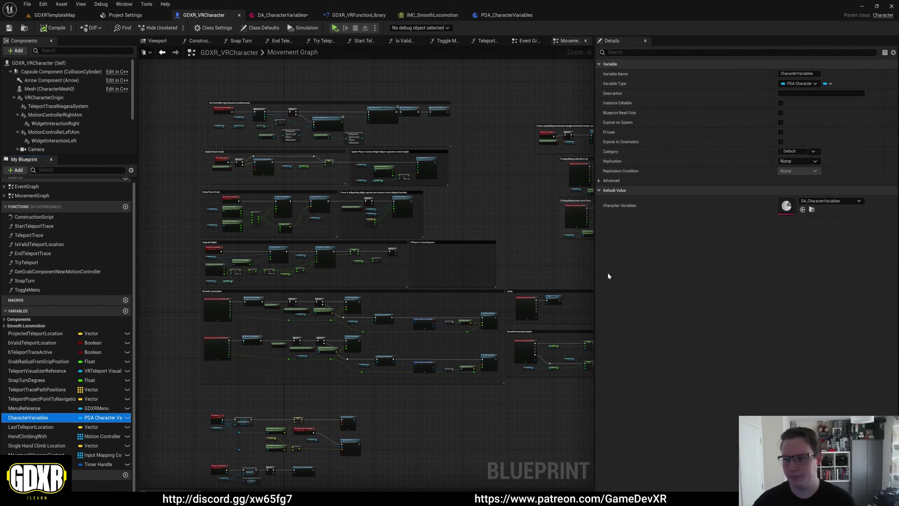
left_click_drag(594, 263, 715, 262)
scroll(588, 247, "up", 3)
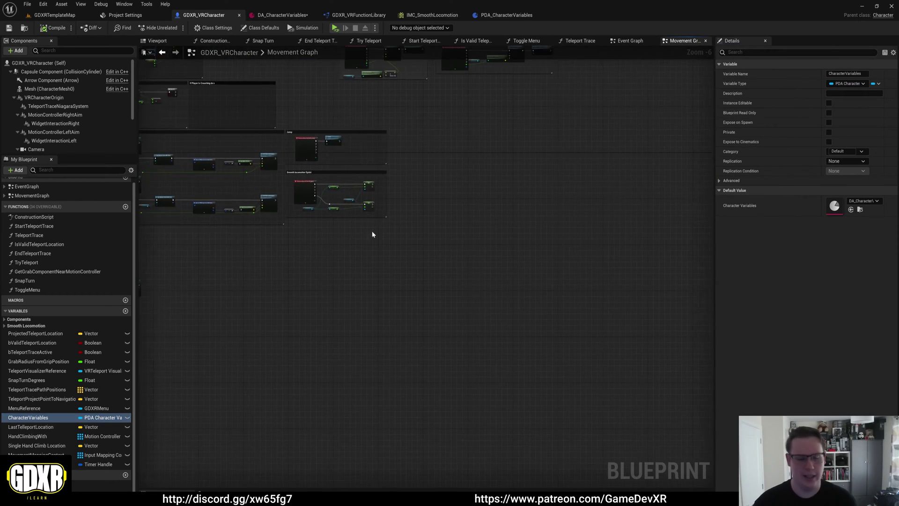
left_click_drag(29, 417, 340, 270)
left_click(319, 297)
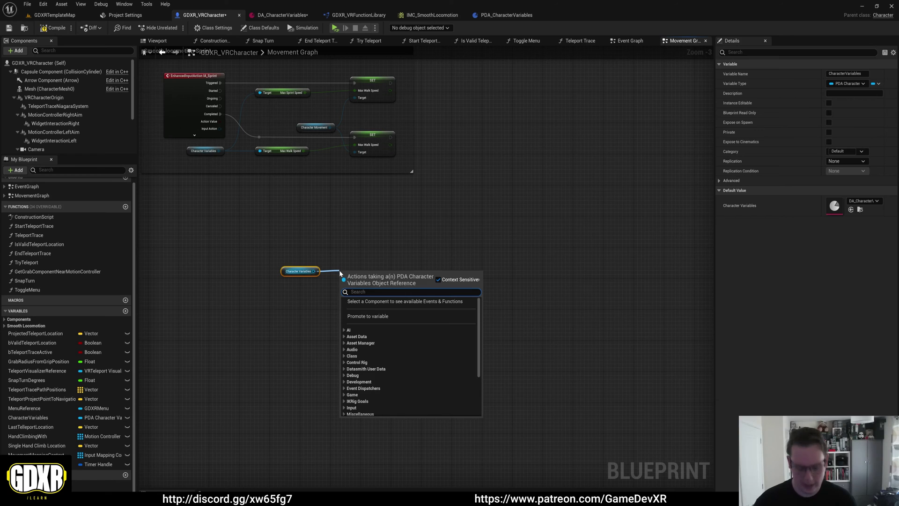
- Search 'get' from Character Variables and add a Current Health getter node
type("get")
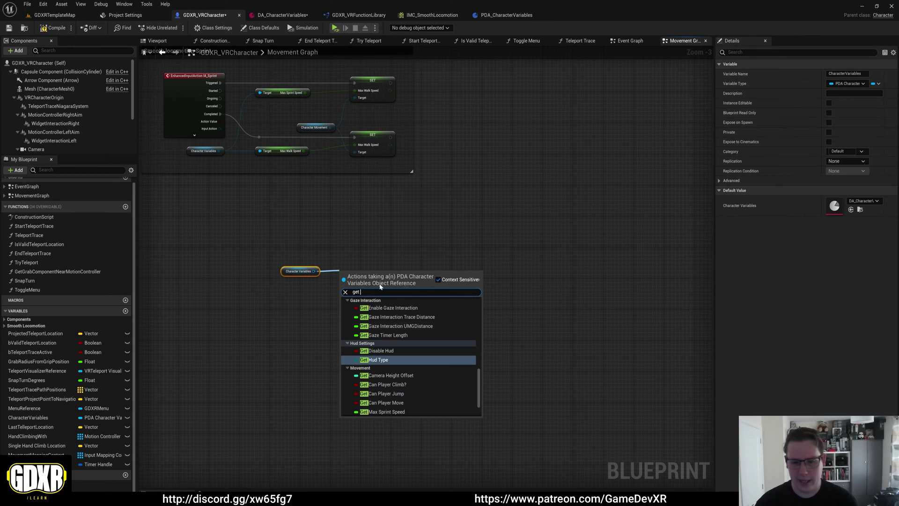
scroll(481, 379, "down", 3)
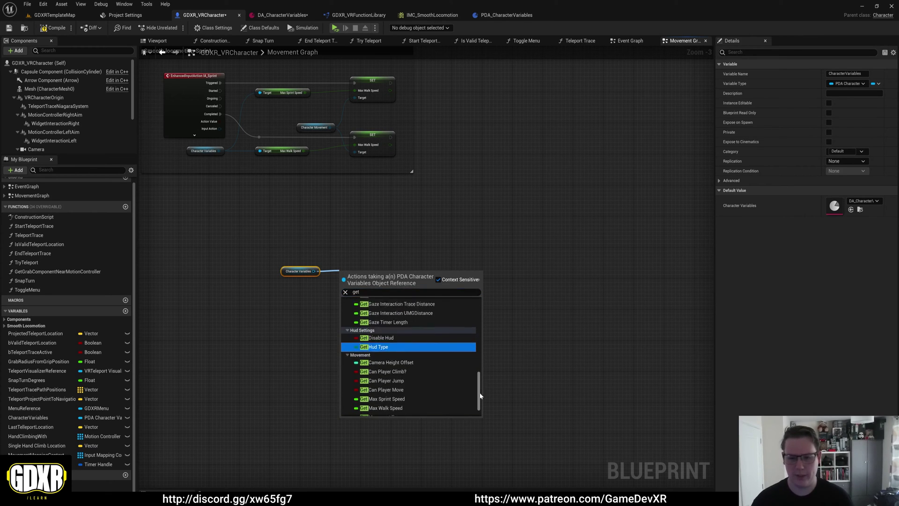
scroll(479, 389, "up", 3)
scroll(476, 372, "down", 1)
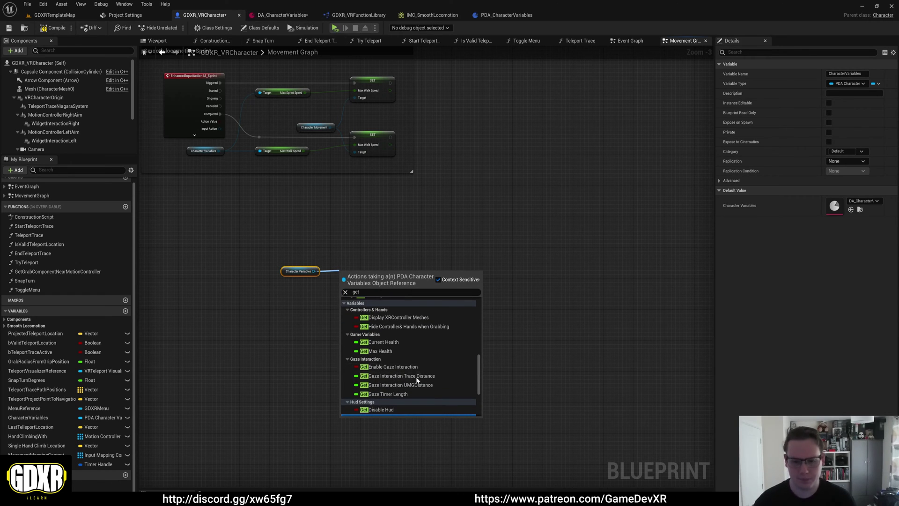
left_click(404, 351)
left_click(394, 317)
- Add a Print String node and wire Current Health into its text
left_click_drag(381, 271, 412, 278)
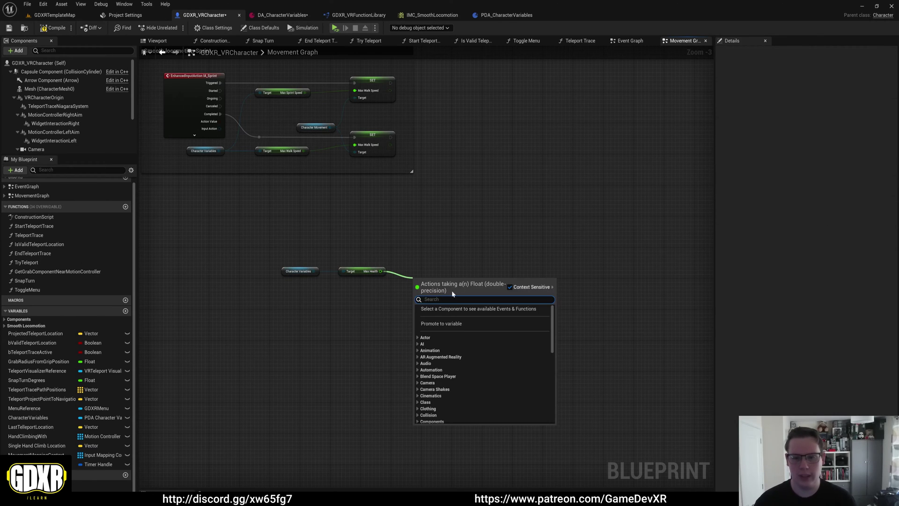
type("print string")
key("Return")
left_click_drag(431, 278, 438, 242)
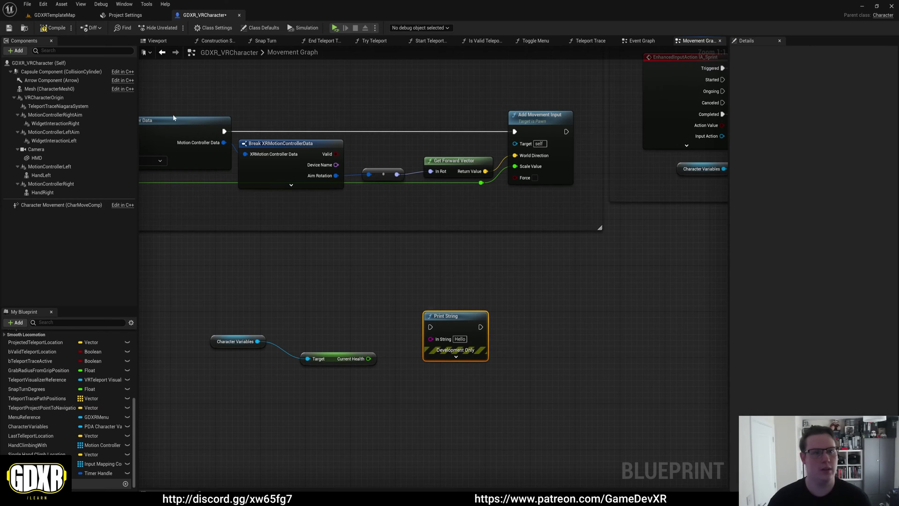
mouse_move(359, 358)
left_mouse_down()
mouse_move(431, 340)
mouse_move(411, 358)
left_mouse_up()
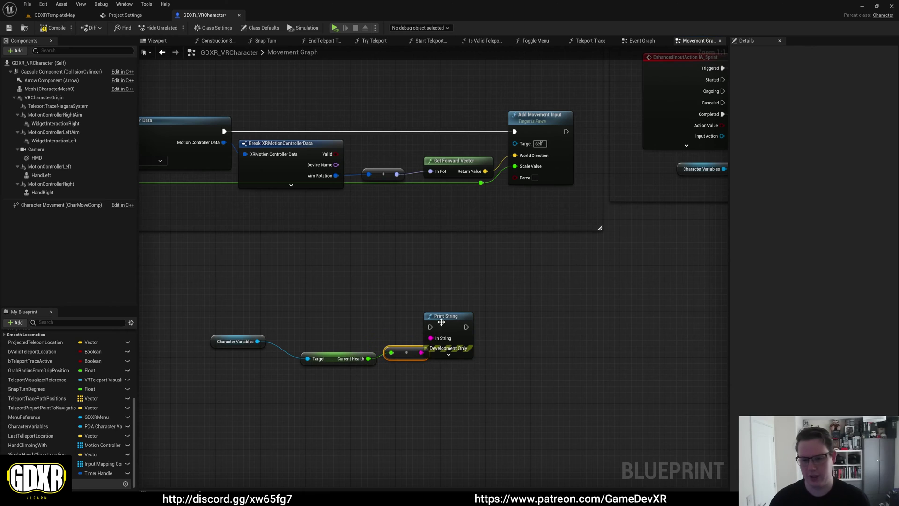
left_click_drag(447, 317, 469, 318)
- Delete the trial Print String and conversion nodes, then return to GDXRTemplateMap
left_click(440, 378)
left_click_drag(518, 388, 423, 320)
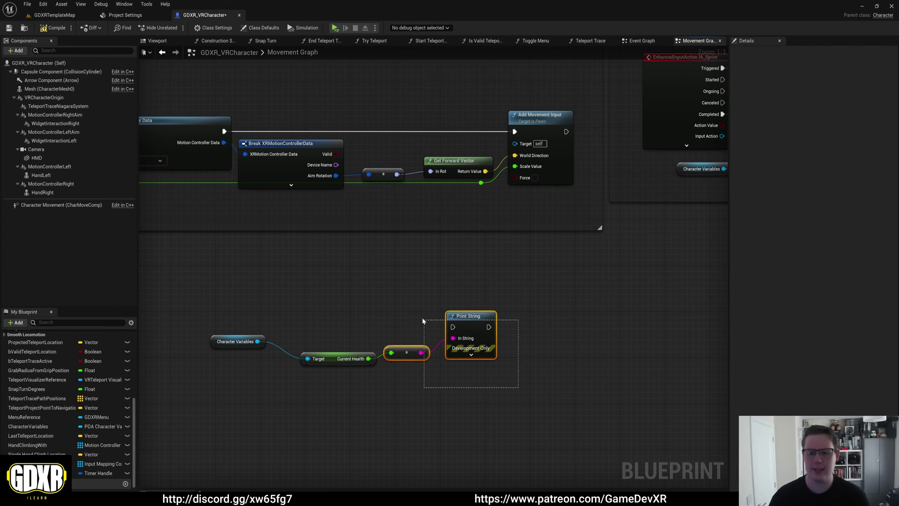
key("Delete")
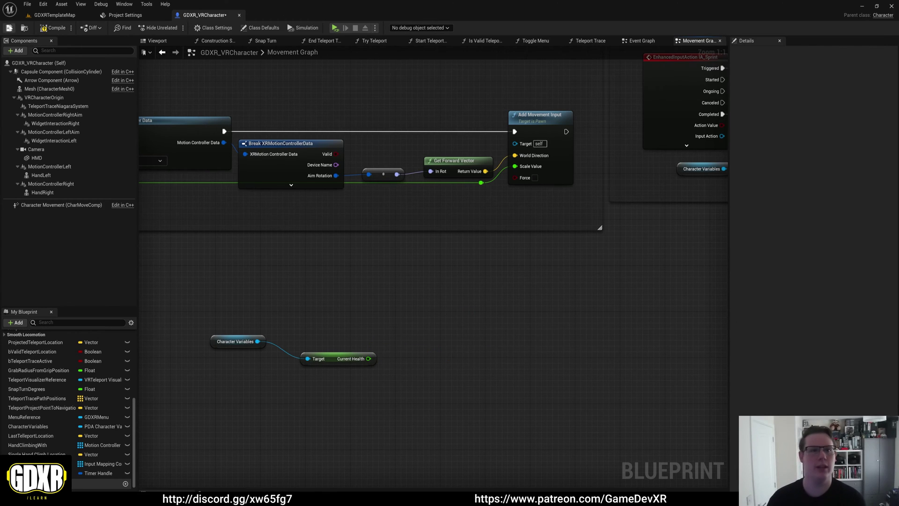
left_click(54, 14)
- Open DA_CharacterVariables from the Data folder to view its values
double_click(249, 312)
left_click(214, 355)
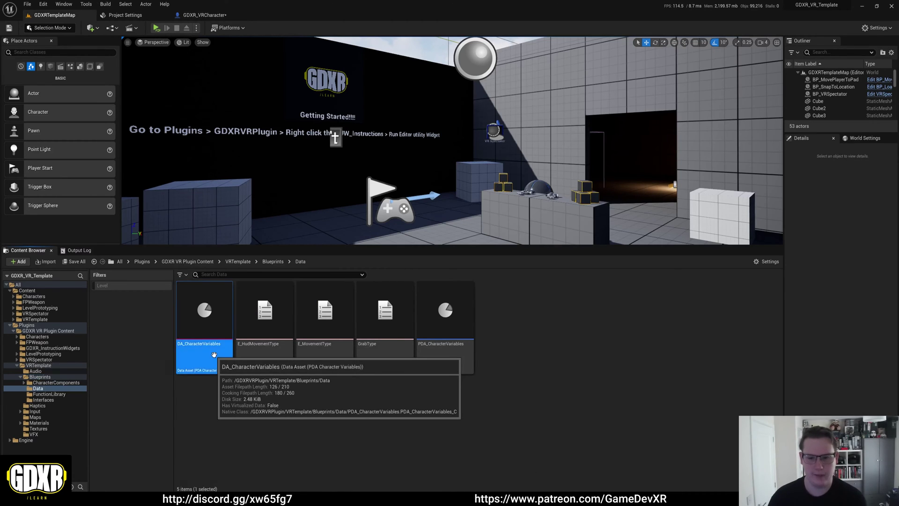
double_click(214, 355)
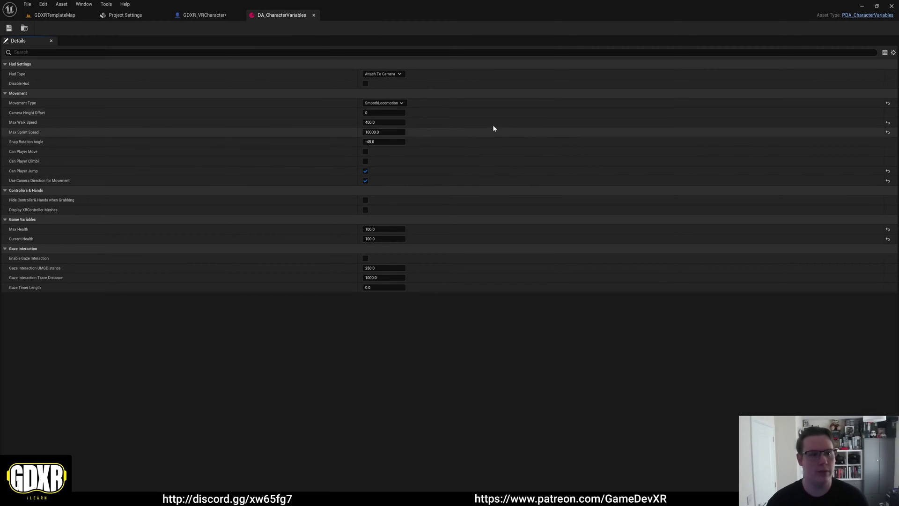
left_click(48, 18)
- Duplicate DA_CharacterVariables as DA_CharacterVariables1, open it, then delete the copy
right_click(228, 349)
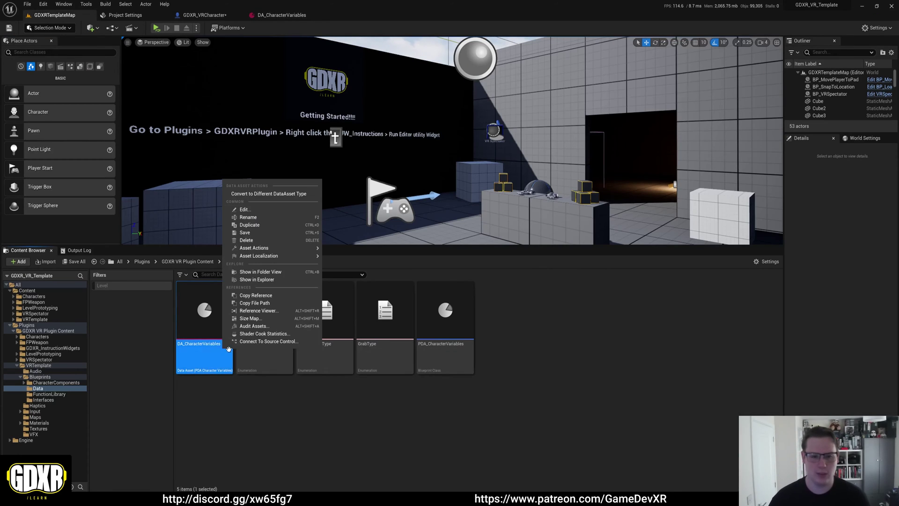
left_click(281, 225)
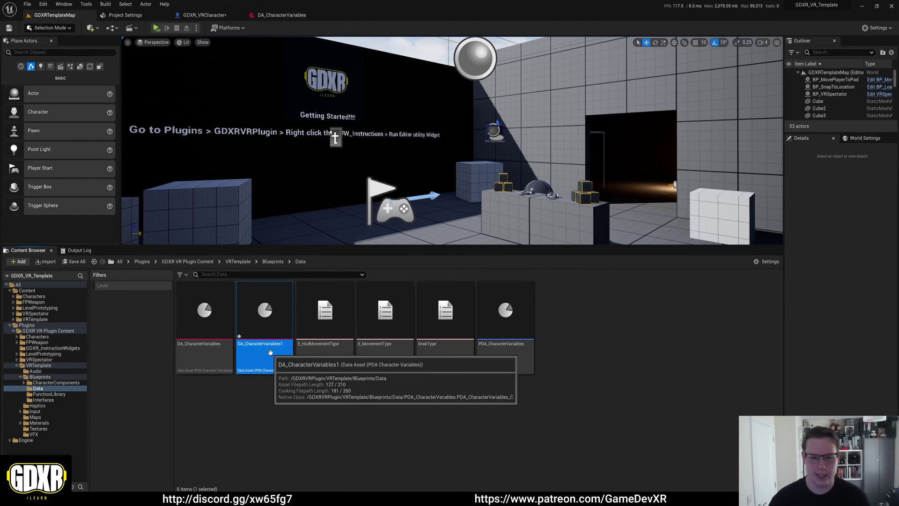
double_click(270, 352)
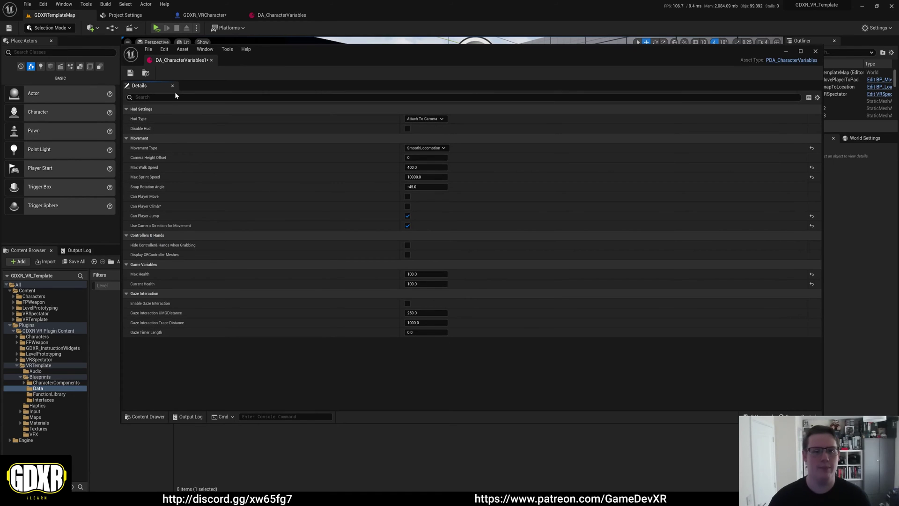
left_click(211, 60)
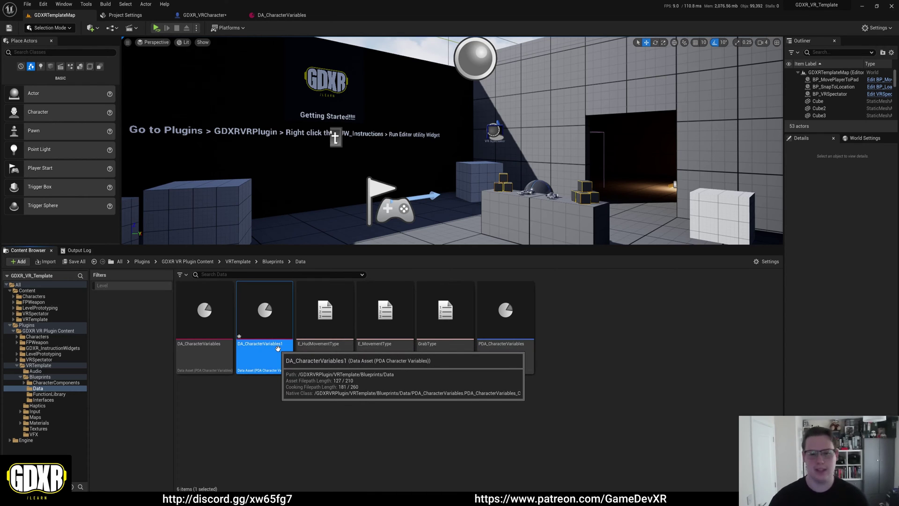
right_click(278, 348)
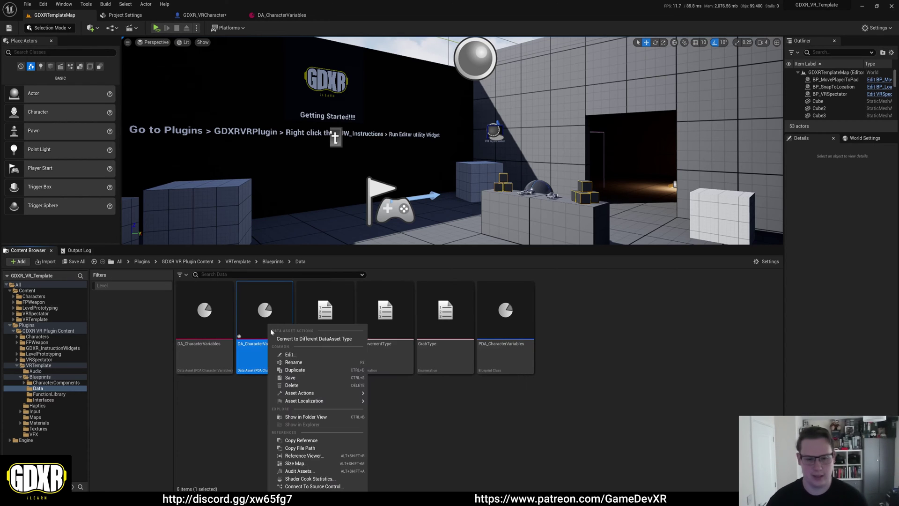
left_click(308, 385)
left_click(424, 373)
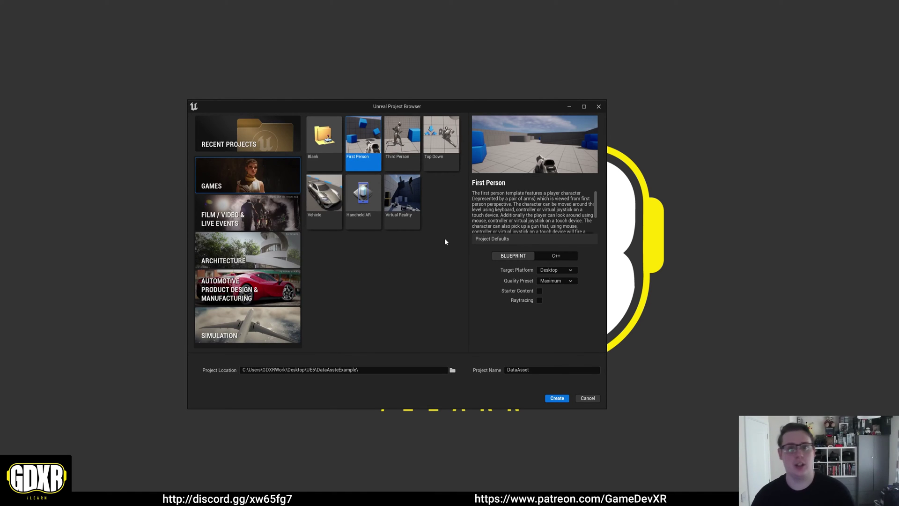
- Set the project location and create the First Person Blueprint project DataAsset
left_click(384, 372)
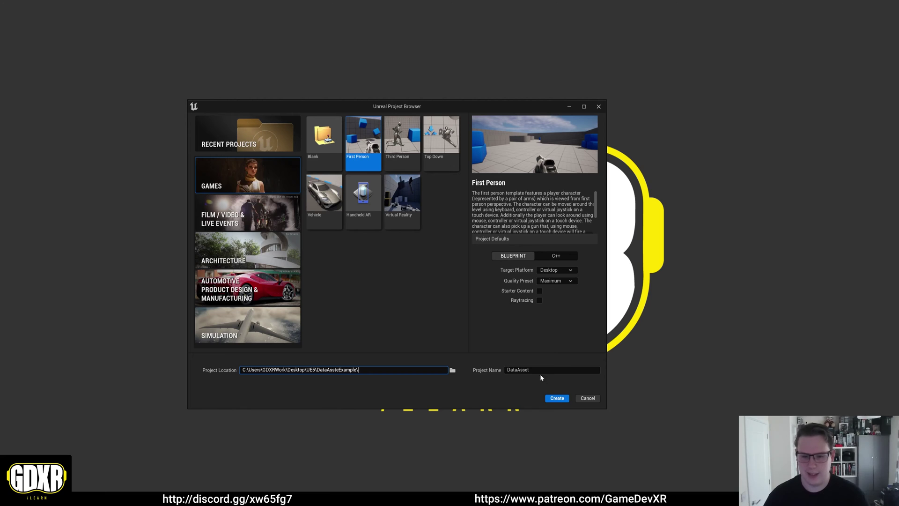
left_click(557, 399)
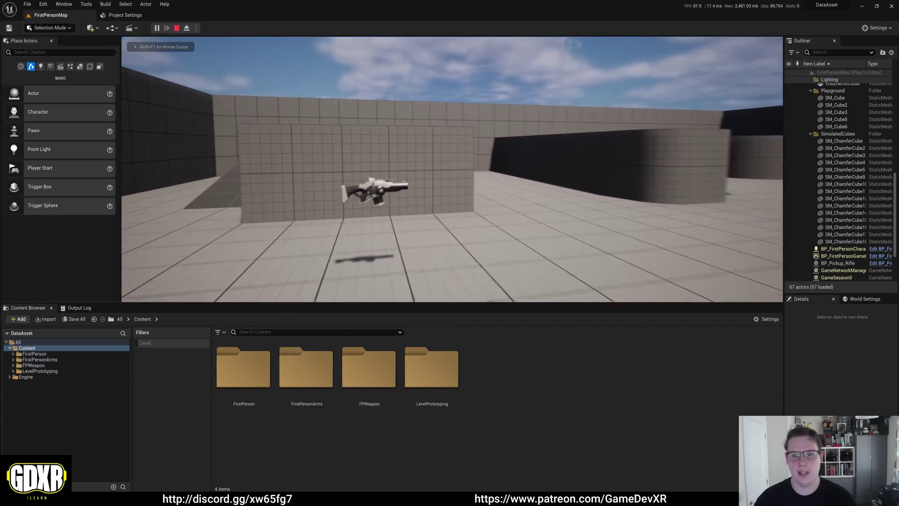
- Walk forward, fire a rifle projectile, then stop the play session
key("w")
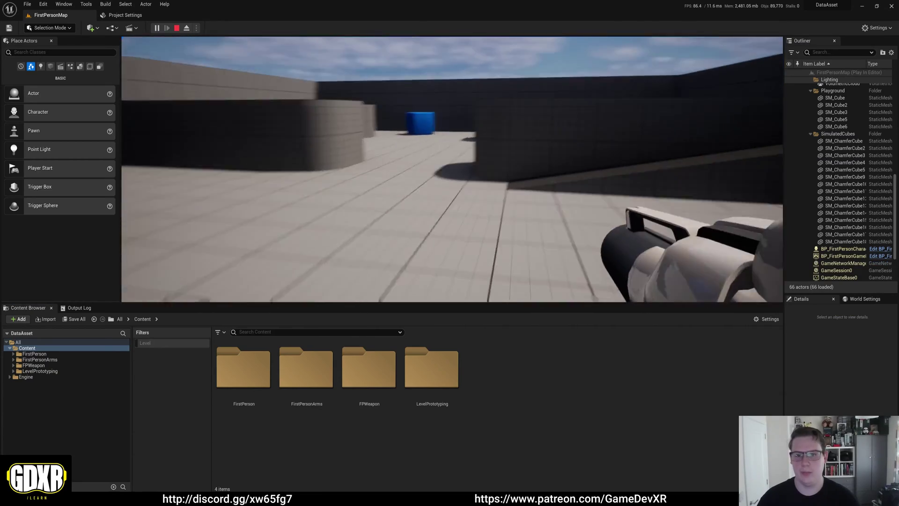
left_click(452, 169)
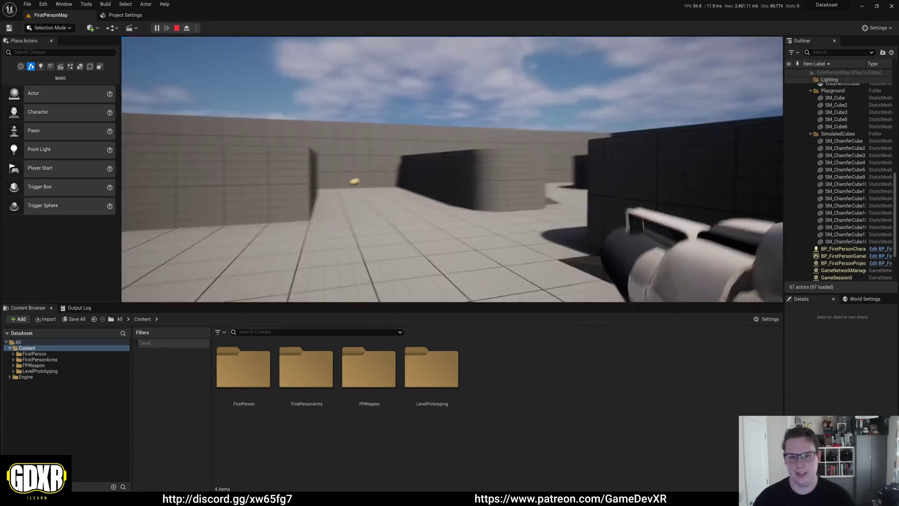
key("Escape")
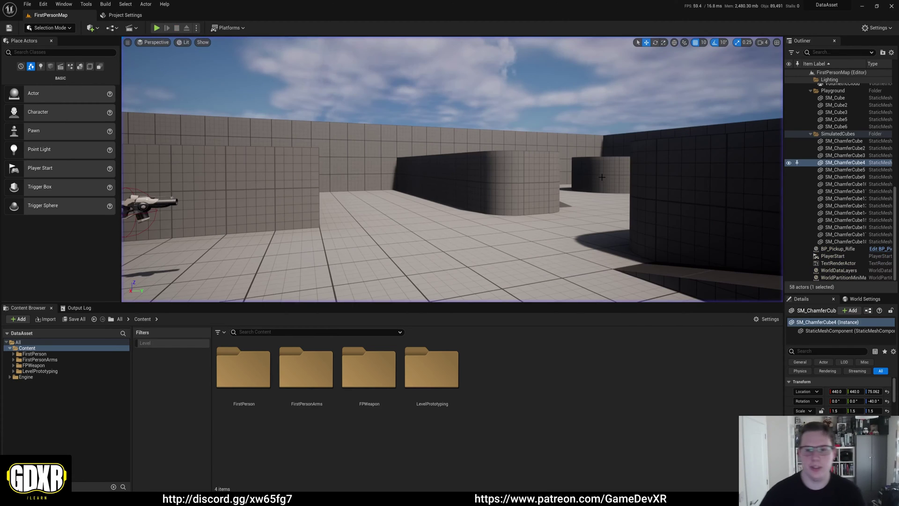
right_click_drag(411, 174, 411, 188)
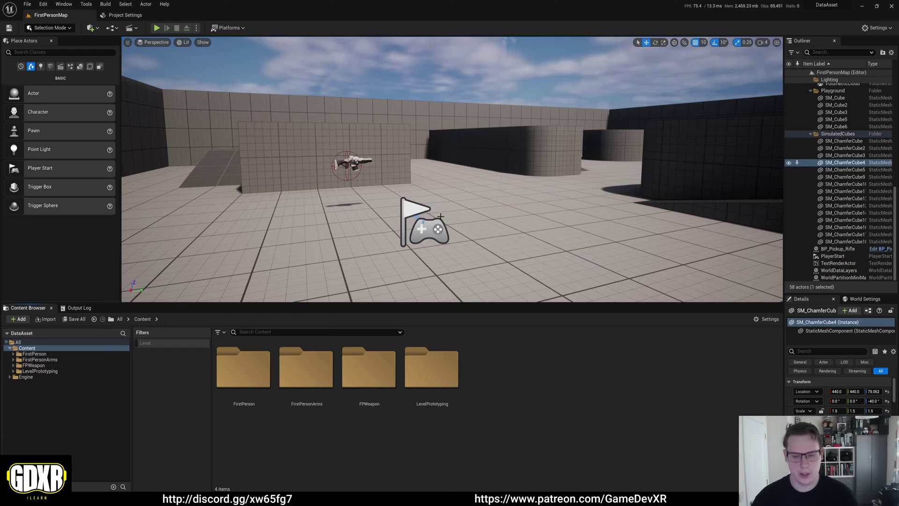
- Create a folder named Data inside Content and open it
right_click(527, 372)
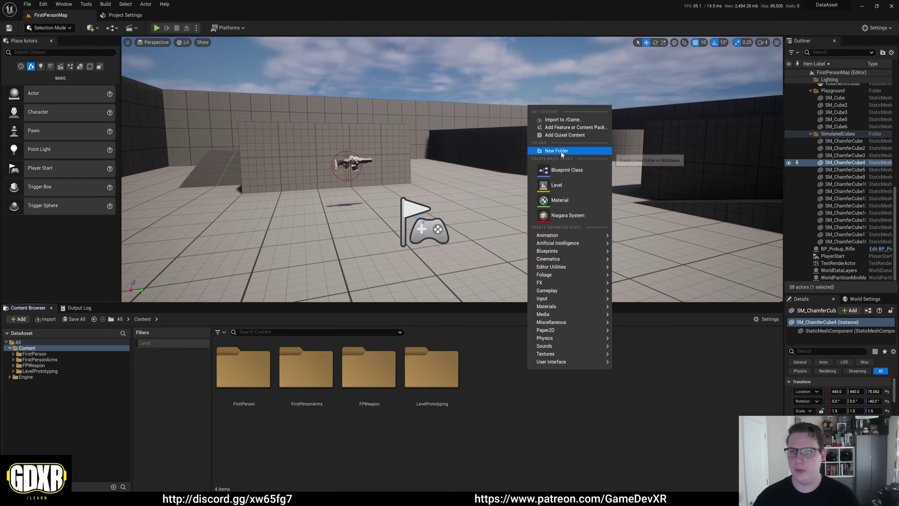
left_click(560, 152)
type("Data")
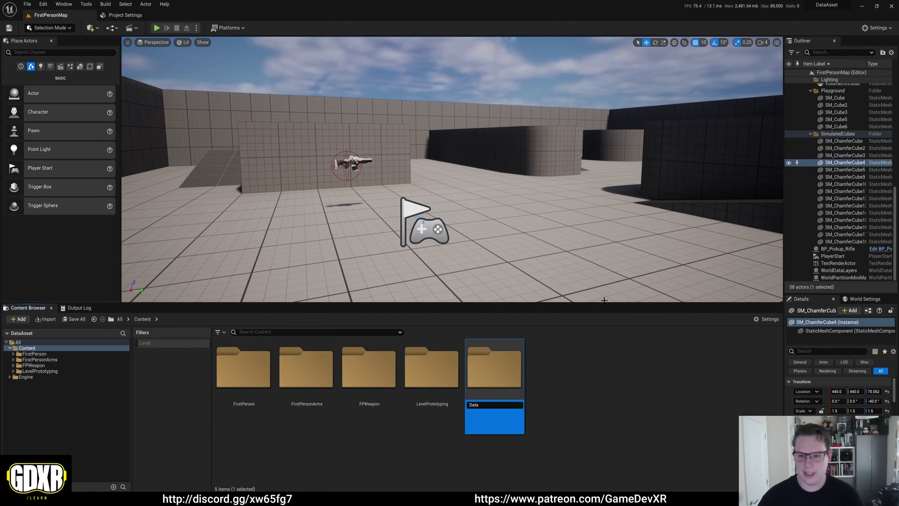
key("Return")
double_click(243, 367)
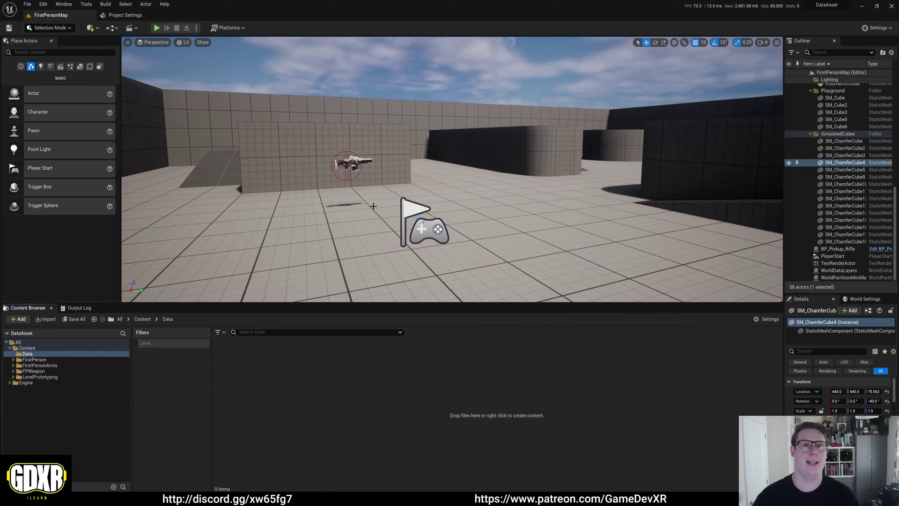
- Create a Blueprint class PDA_CharacterVariables with parent PrimaryDataAsset in Data, then open it
right_click(284, 397)
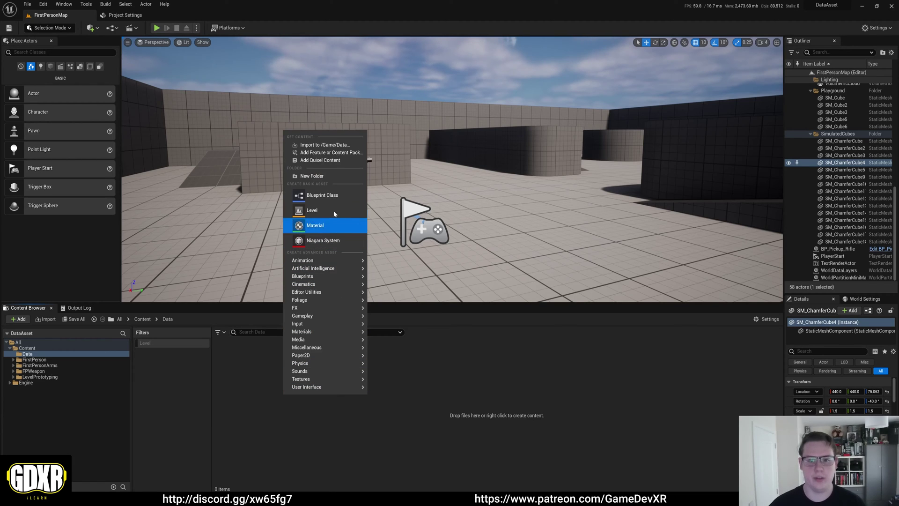
left_click(331, 196)
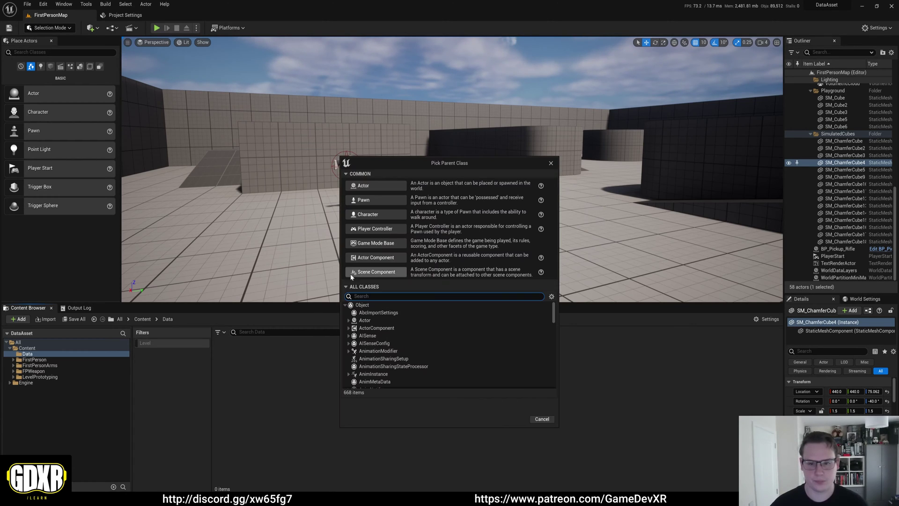
type("primar")
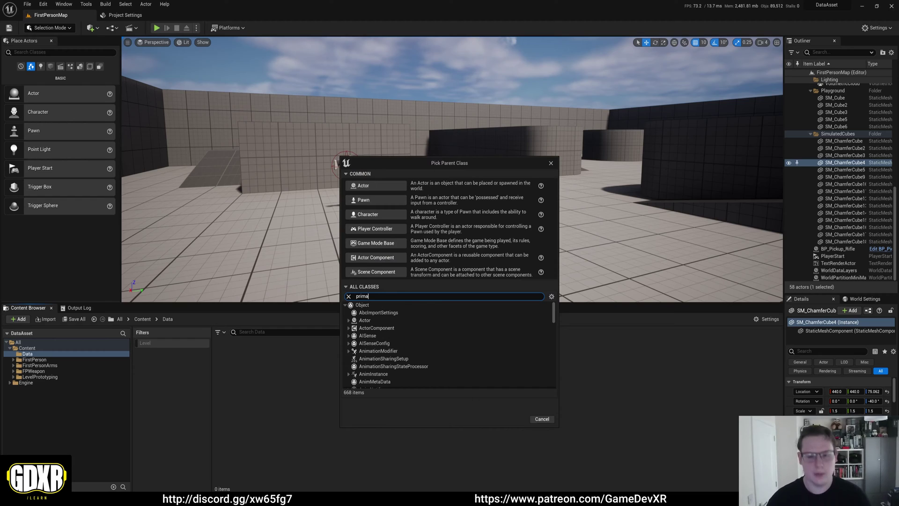
left_click(395, 320)
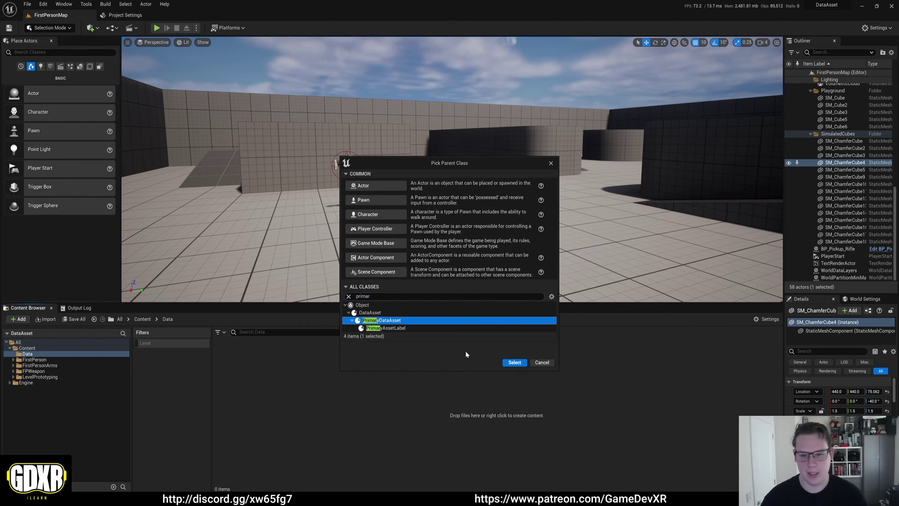
left_click(514, 362)
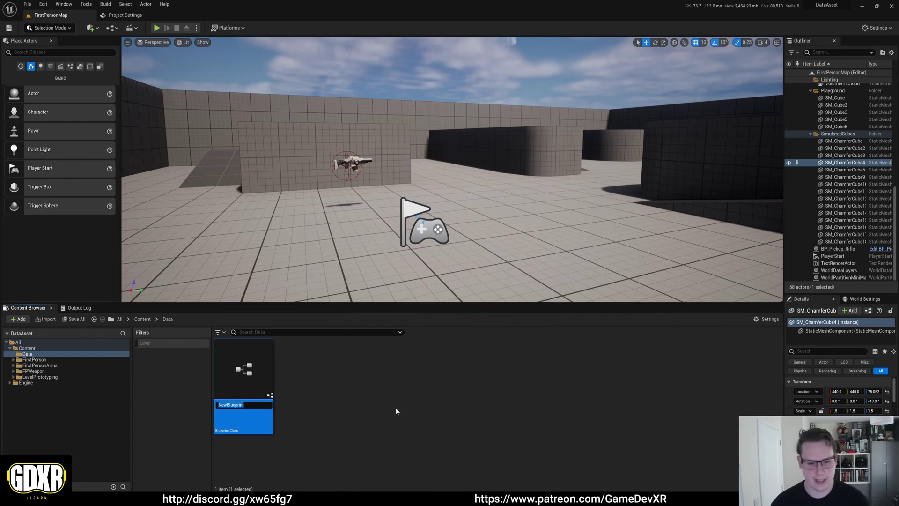
type("PDA_Character")
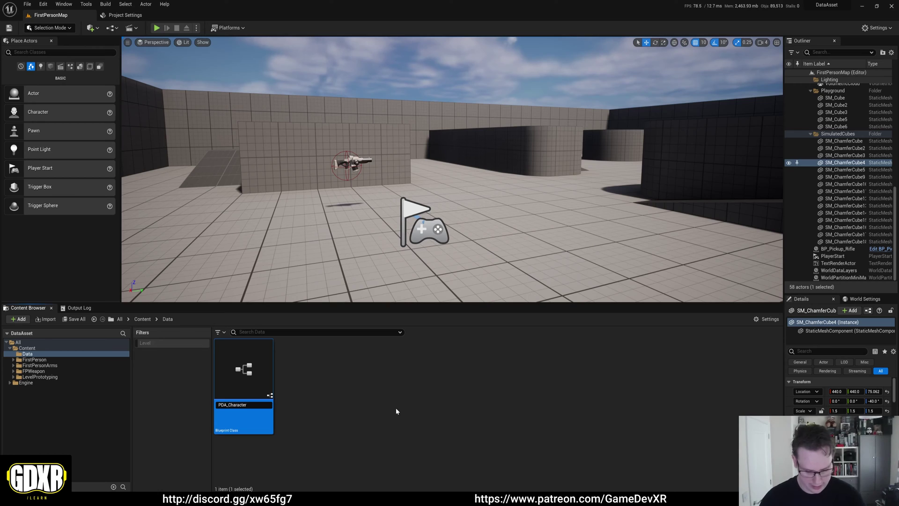
type("VAriabl")
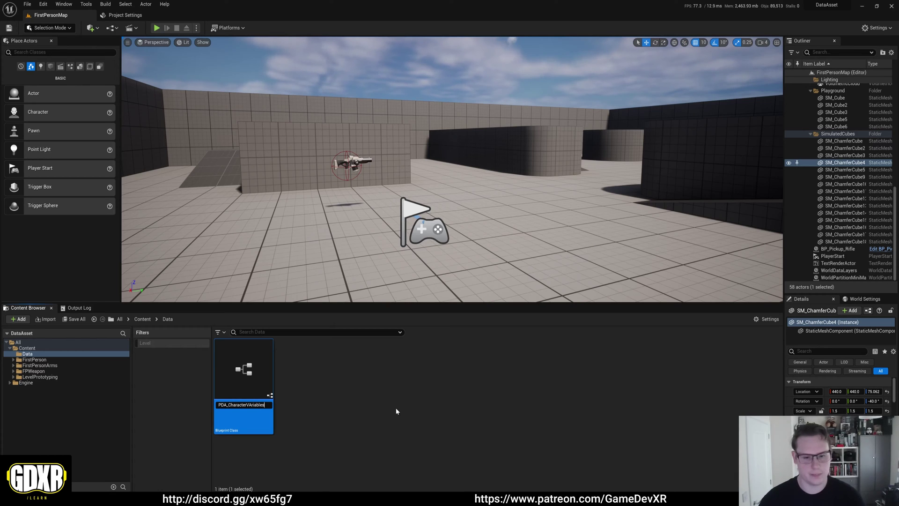
type("es")
key("Return")
double_click(264, 396)
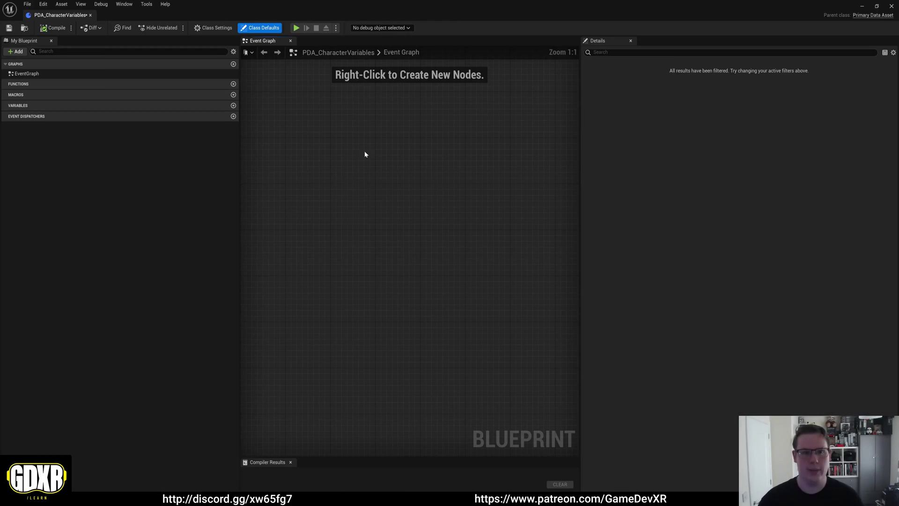
- Add a Boolean variable CanJump, compile, and tick its default value to true
left_click(233, 106)
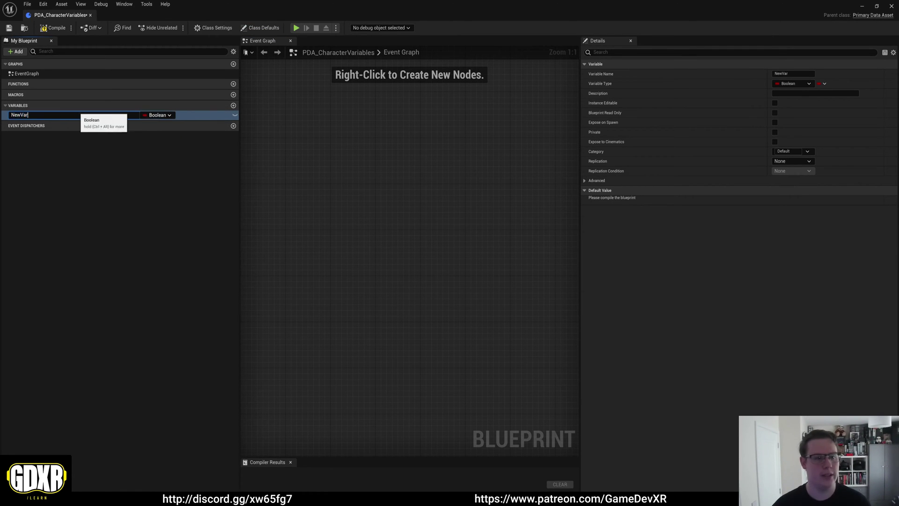
type("CanJHum")
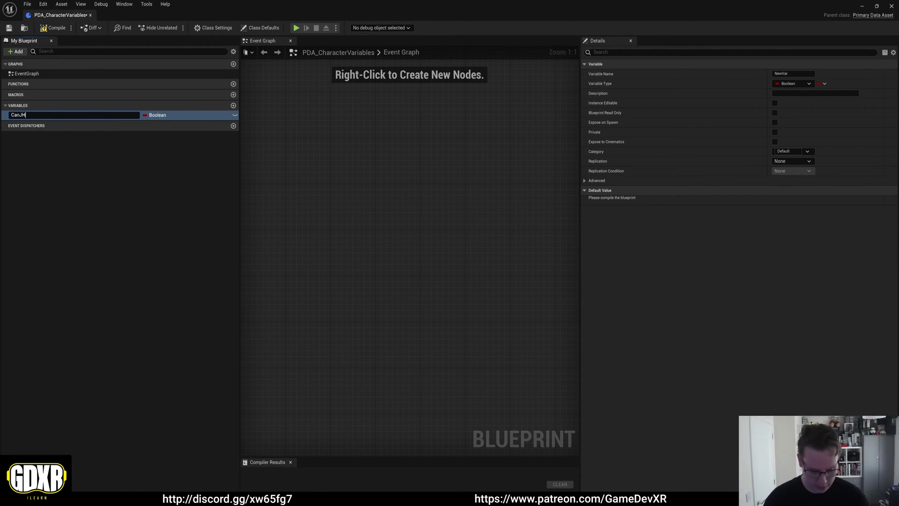
key("BackSpace")
key("BackSpace")
key("BackSpace")
type("ump")
key("Return")
key("F7")
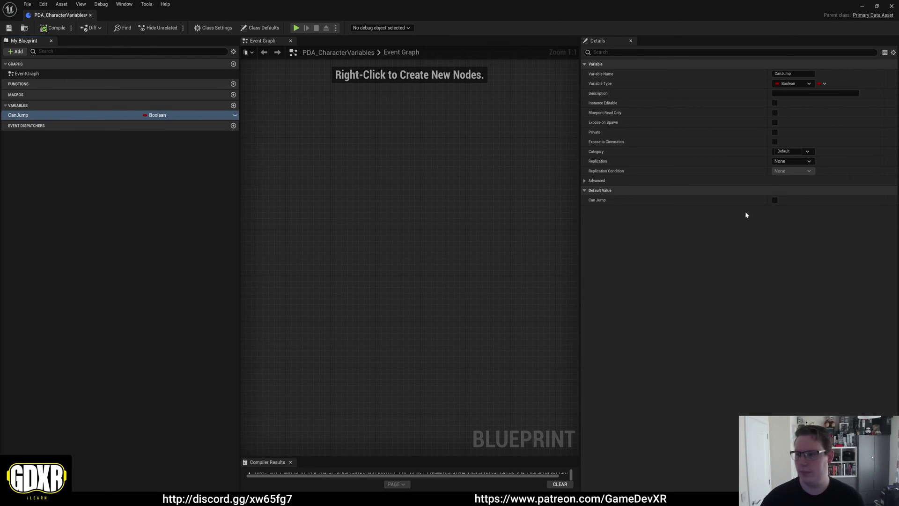
left_click(775, 200)
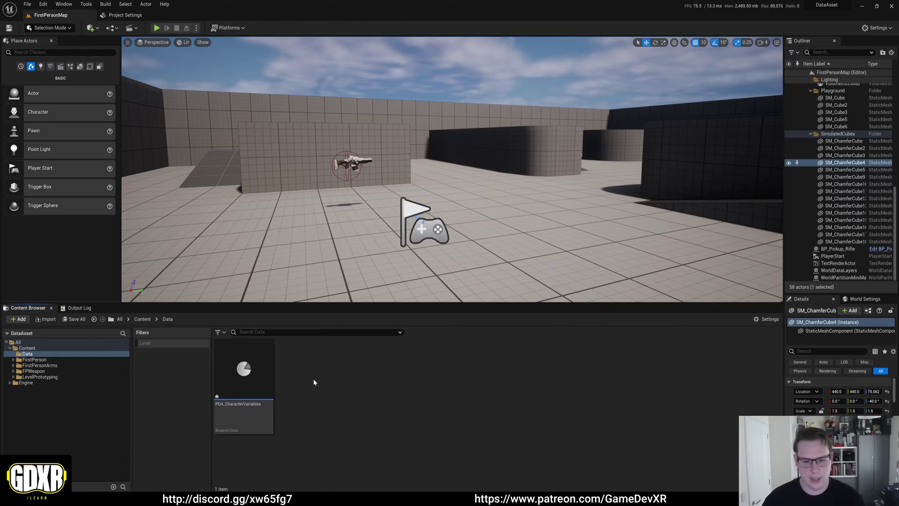
right_click(316, 378)
- Create a Data Asset of class PDA_CharacterVariables named DA_CharacterVariables
mouse_move(346, 286)
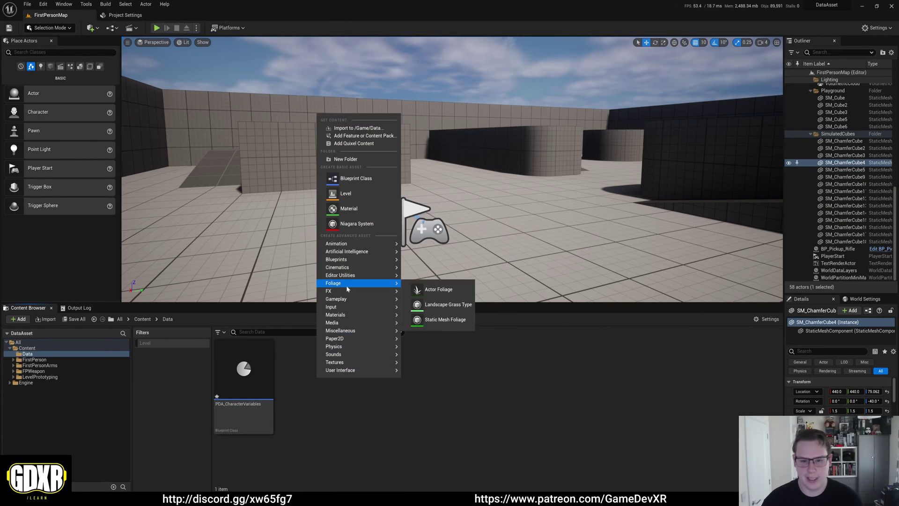
mouse_move(349, 330)
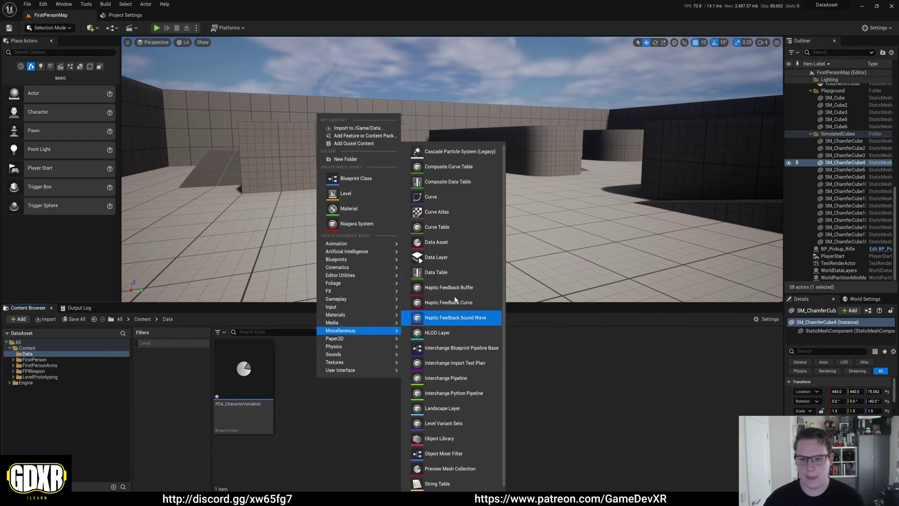
left_click(451, 242)
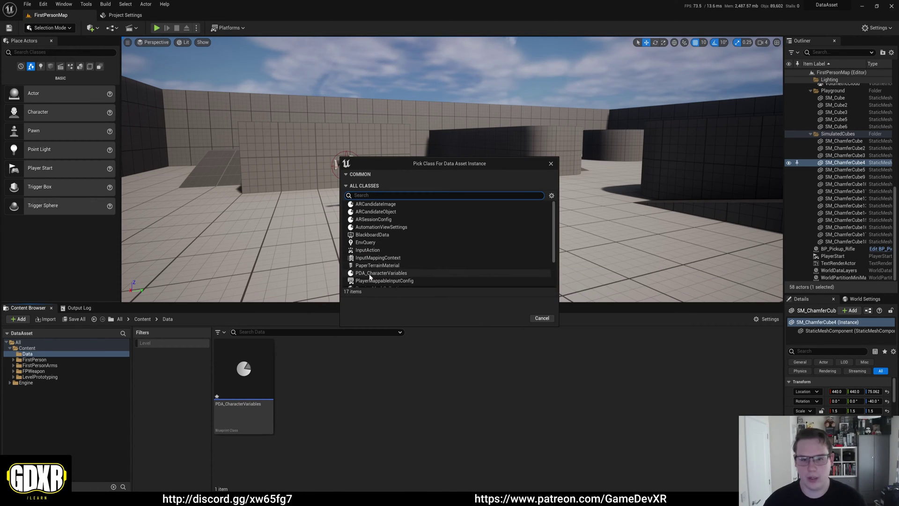
left_click(396, 273)
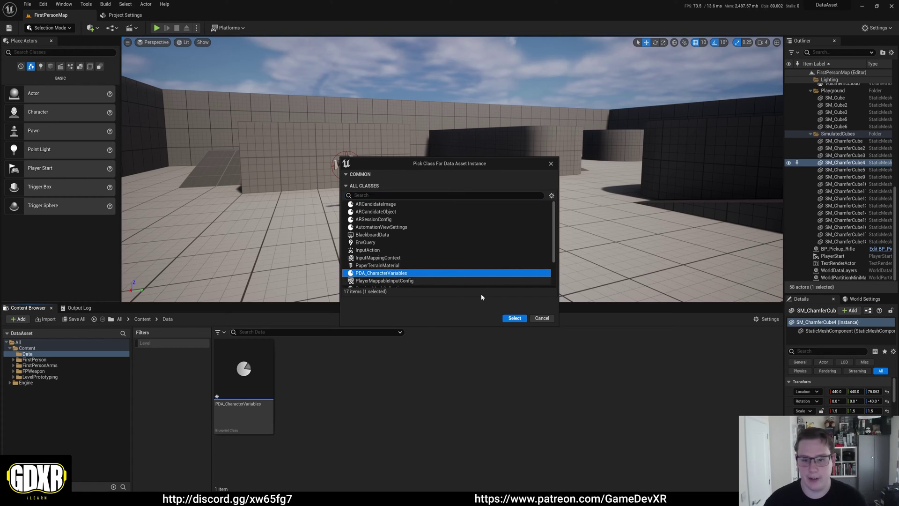
left_click(512, 318)
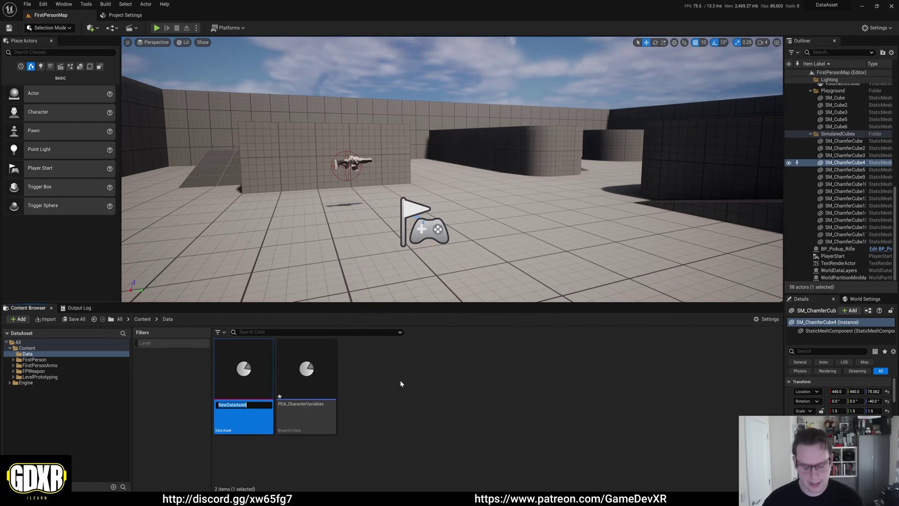
type("DA")
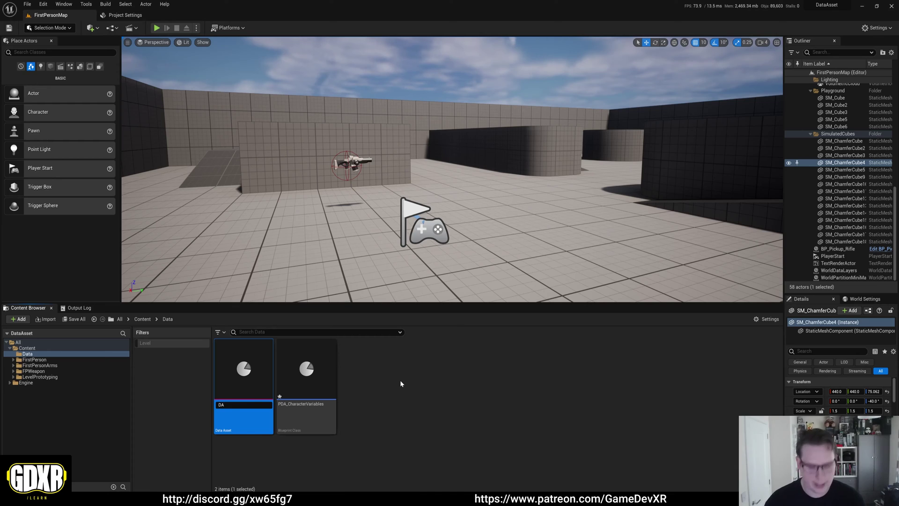
type("_CharacterVariables")
key("Return")
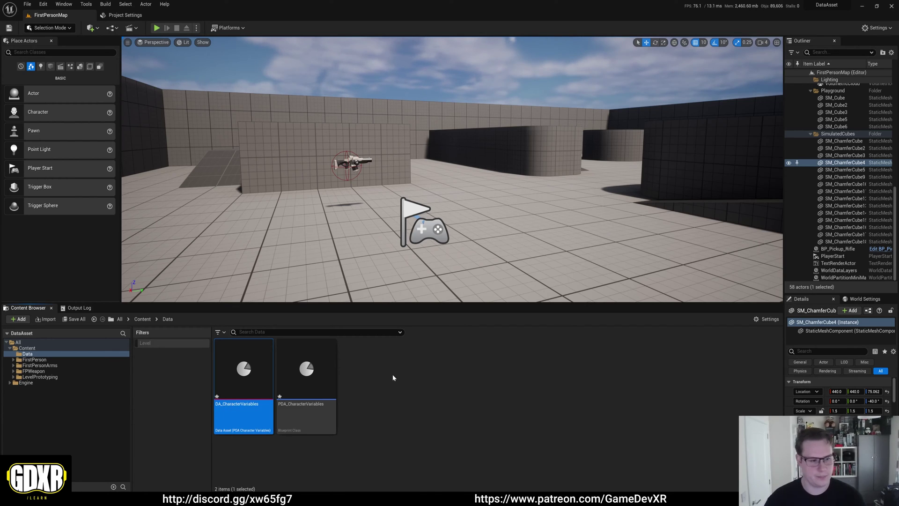
- Open DA_CharacterVariables, save and close it, then go to the FirstPerson folder
double_click(267, 397)
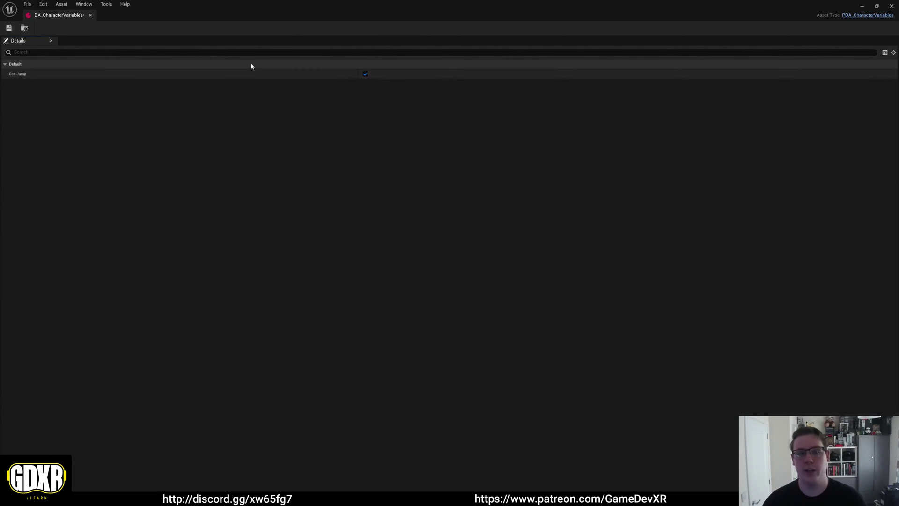
left_click(9, 28)
left_click(90, 15)
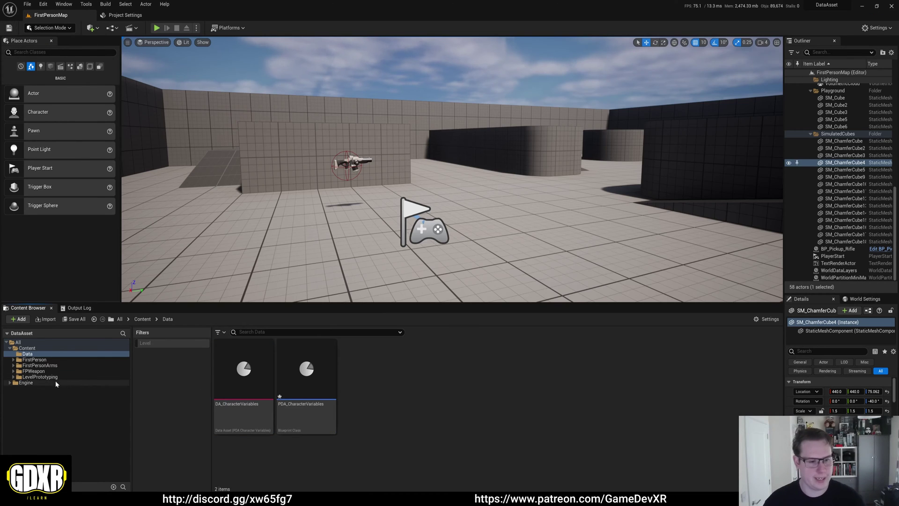
left_click(47, 360)
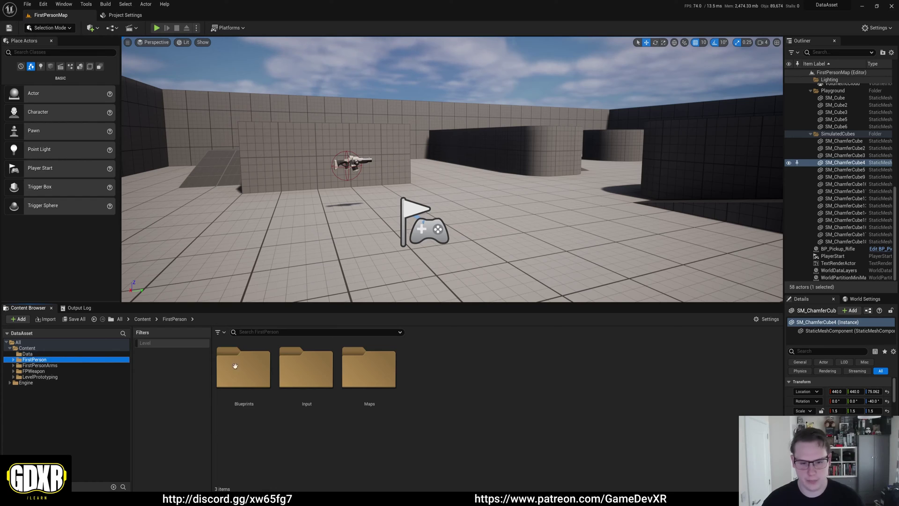
- Open BP_FirstPersonCharacter from Blueprints and shift its Jump and Stop Jumping nodes right
double_click(235, 366)
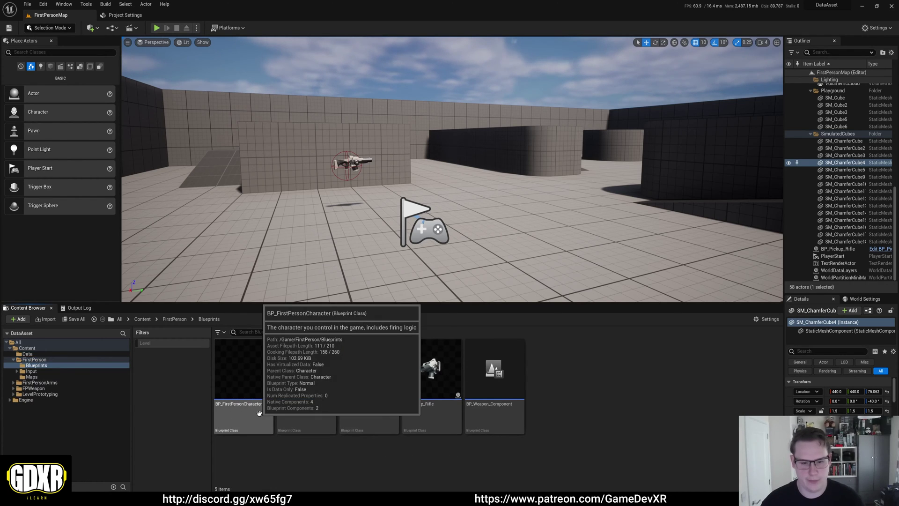
double_click(241, 413)
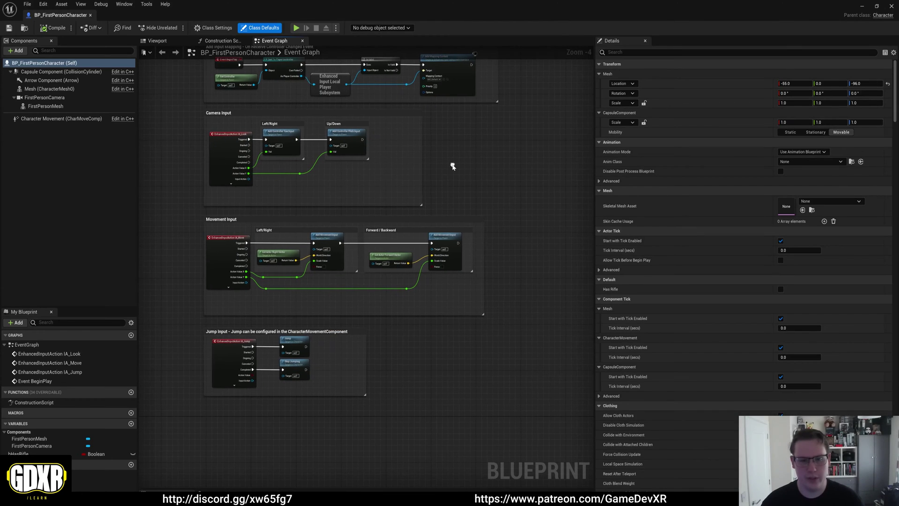
scroll(421, 345, "up", 4)
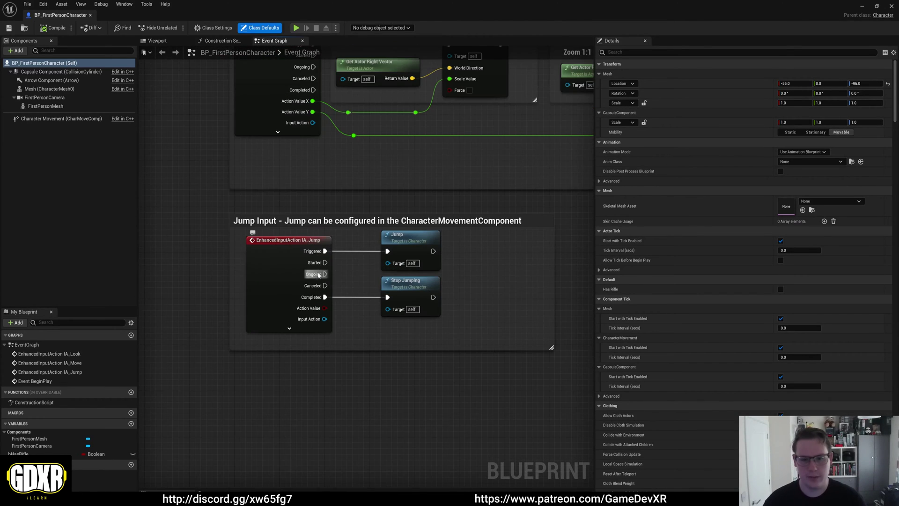
left_click_drag(594, 226, 827, 226)
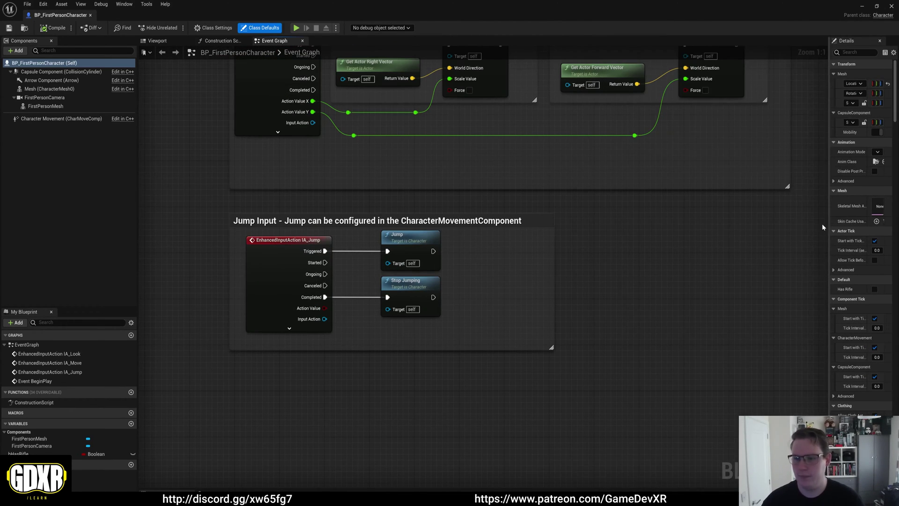
right_click_drag(487, 296, 465, 227)
left_click_drag(465, 226, 486, 180)
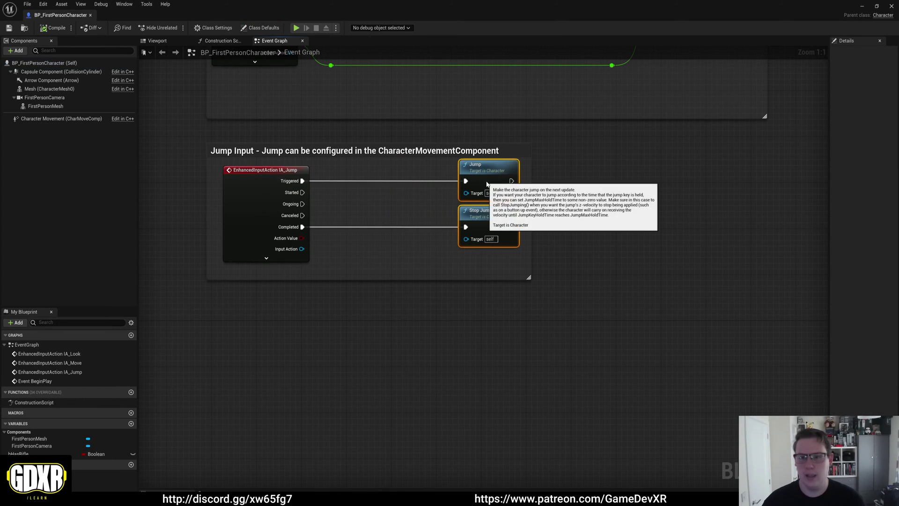
- Insert a Branch between IA_Jump's Triggered output and Jump, then add a new variable
left_click(585, 240)
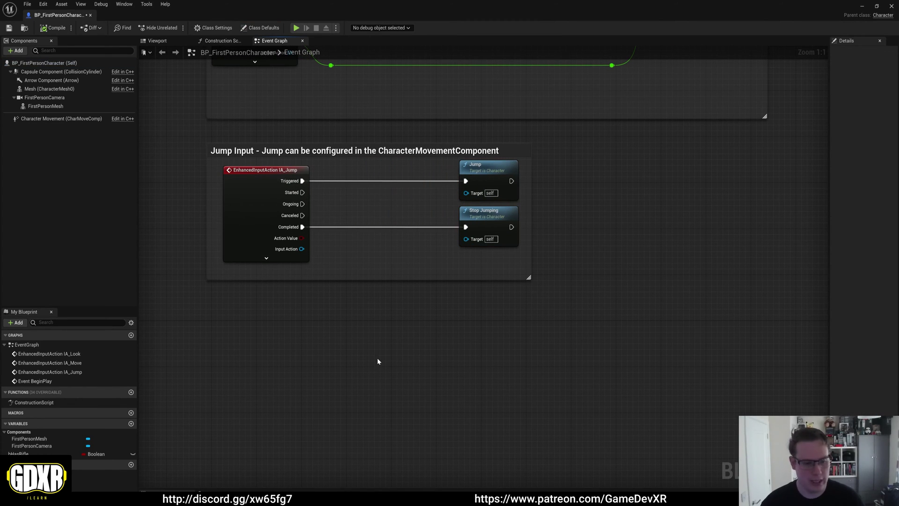
key("b")
left_click(391, 176)
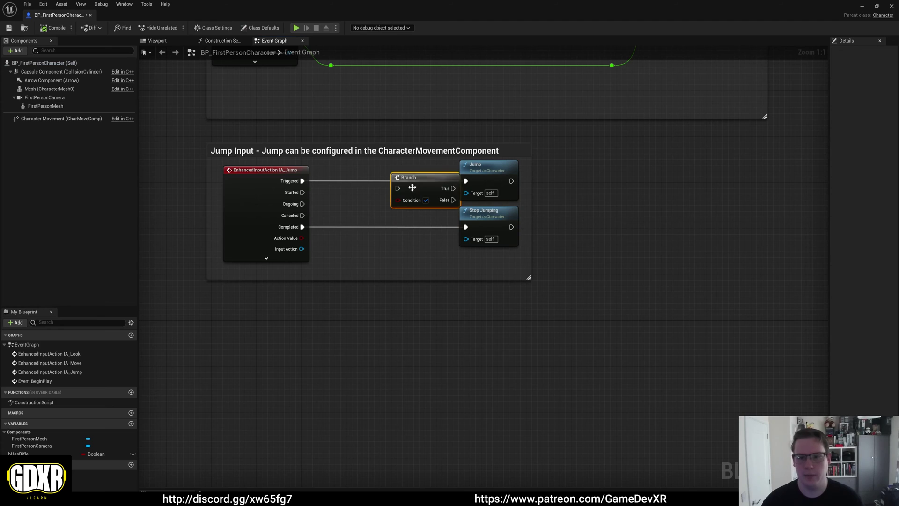
left_click(385, 276)
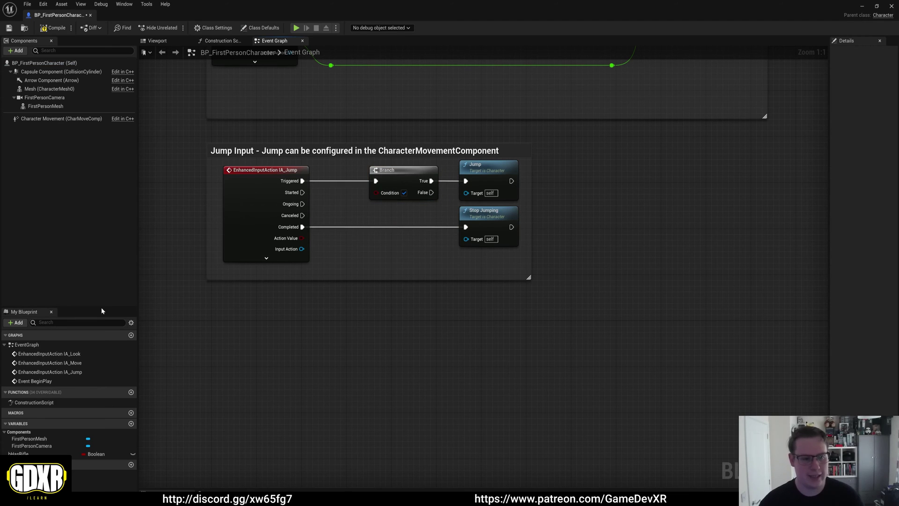
left_click_drag(101, 308, 100, 174)
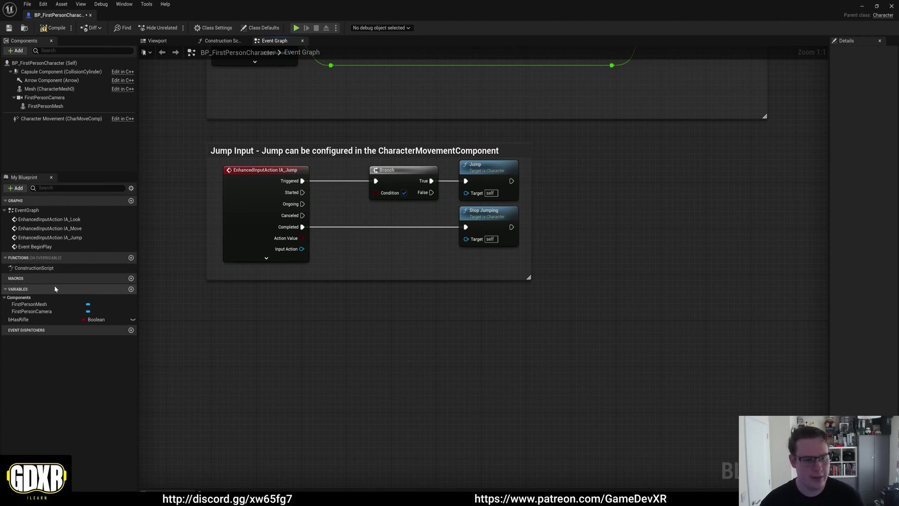
left_click(131, 290)
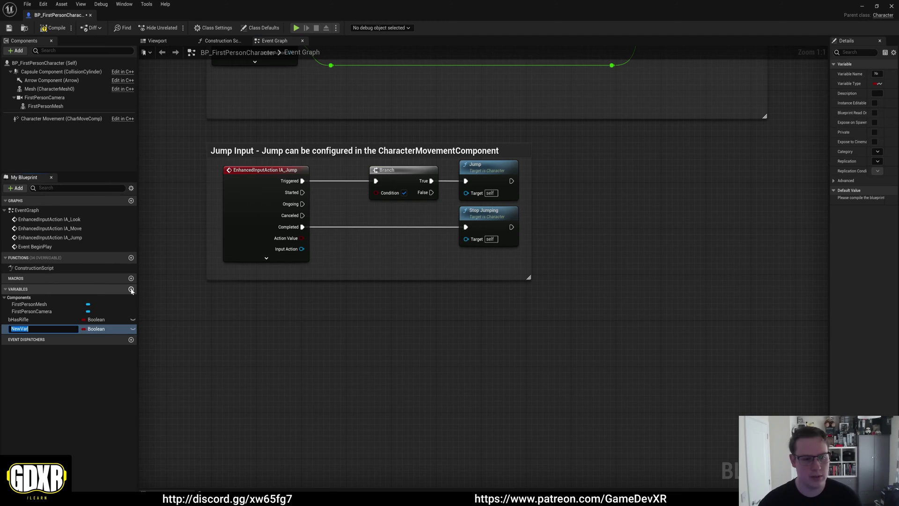
- Make the new variable a PDA Character Variables object reference
key("Return")
left_click(104, 331)
type("DA_cha")
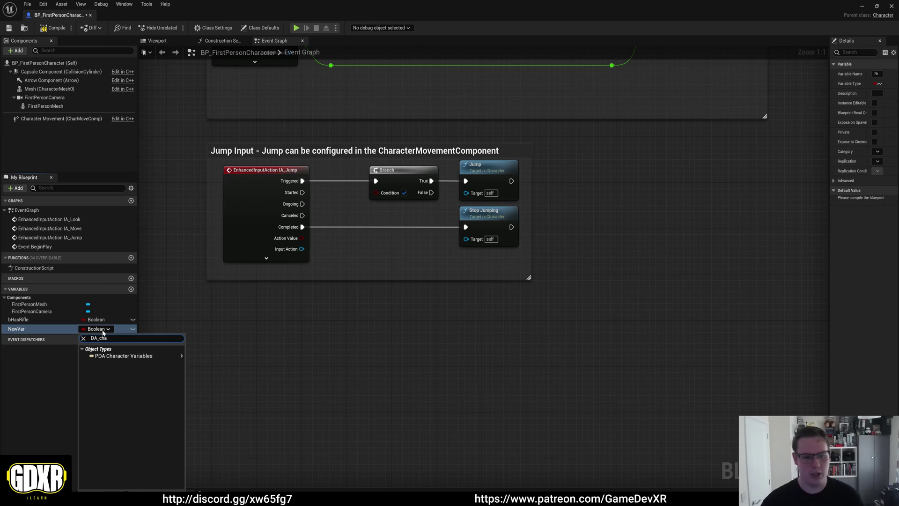
mouse_move(106, 360)
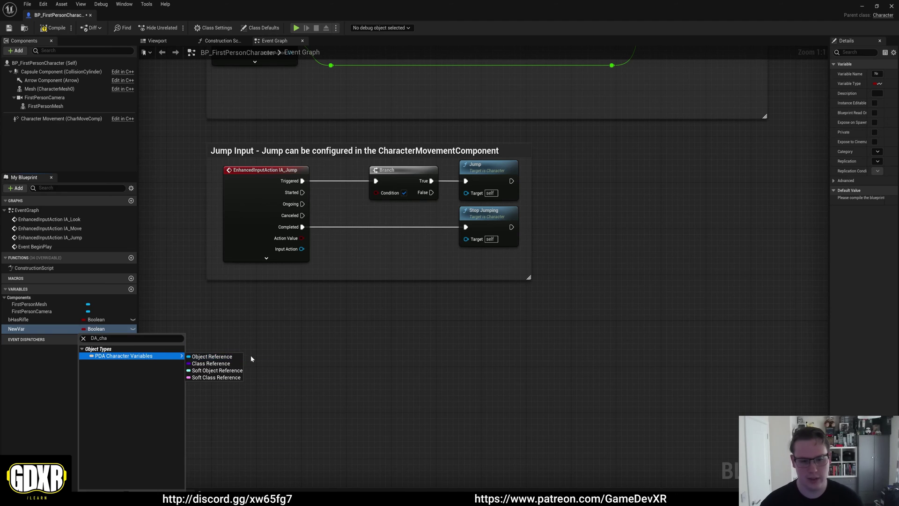
left_click(231, 357)
- Rename the variable to CharacterVariable and widen the Details panel
right_click(20, 330)
left_click(47, 338)
type("CharacterVariab")
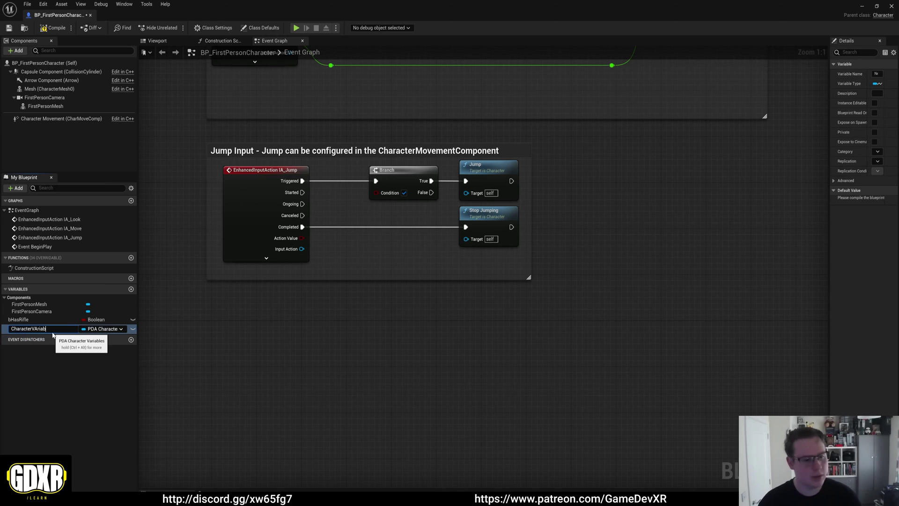
type("le")
key("Return")
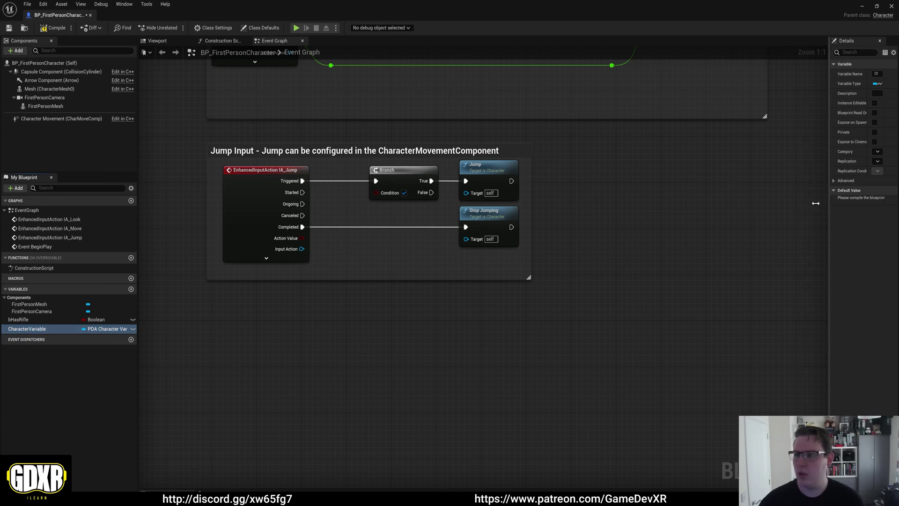
left_click_drag(816, 204, 651, 203)
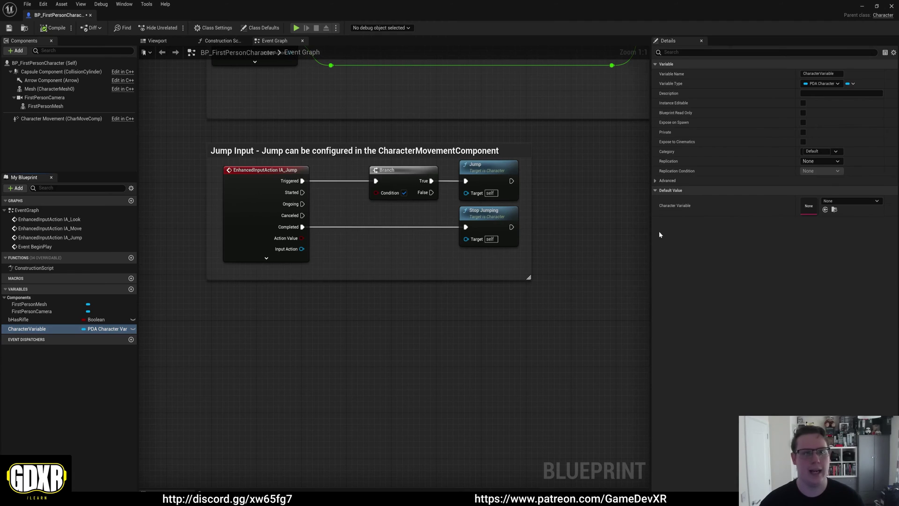
- Set CharacterVariable's default value to DA_CharacterVariables and dock the Blueprint tab
left_click(843, 200)
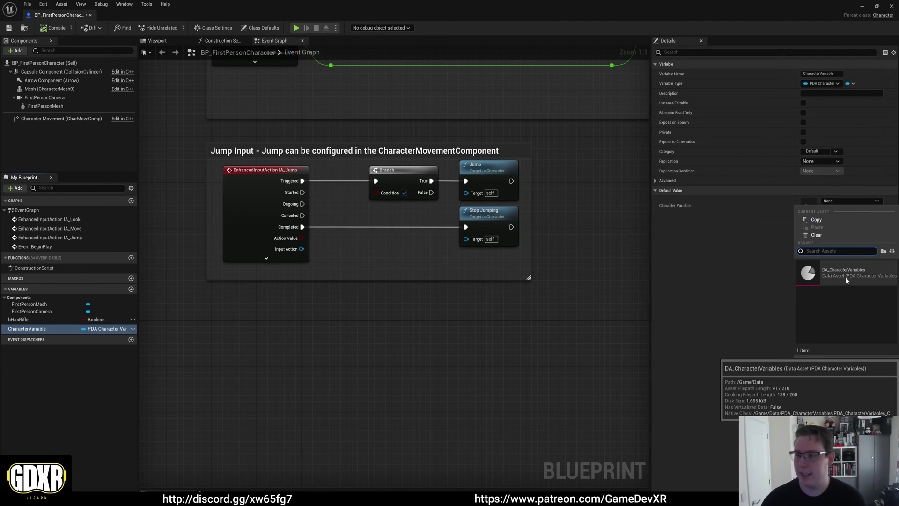
left_click(846, 279)
left_click_drag(96, 16, 211, 15)
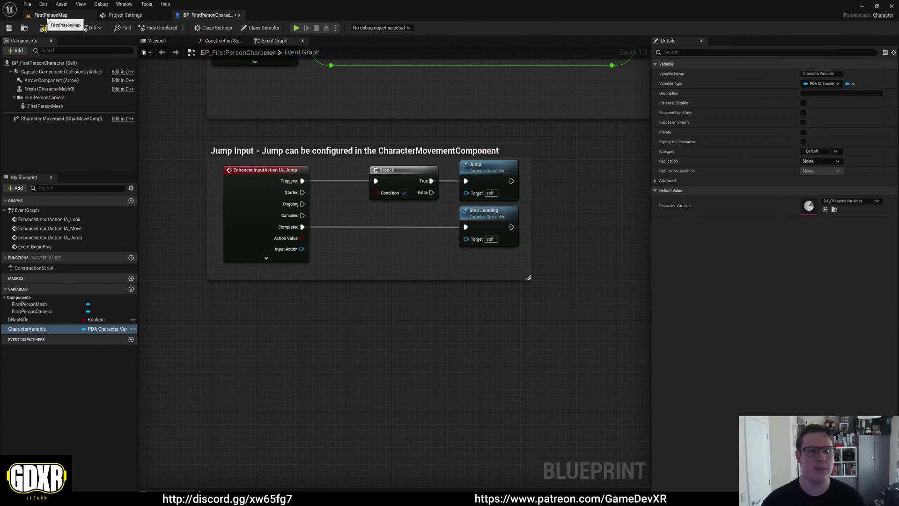
- Wire CharacterVariable's Can Jump into the Branch condition, then play FirstPersonMap to test
left_click_drag(28, 329, 321, 327)
left_click(281, 322)
type("can jump")
key("Return")
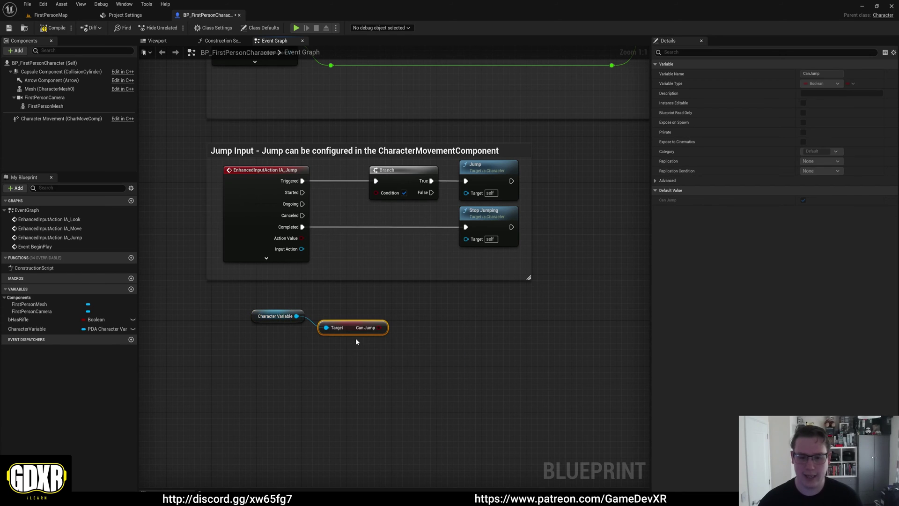
left_click_drag(355, 330, 347, 284)
left_click_drag(374, 193, 375, 193)
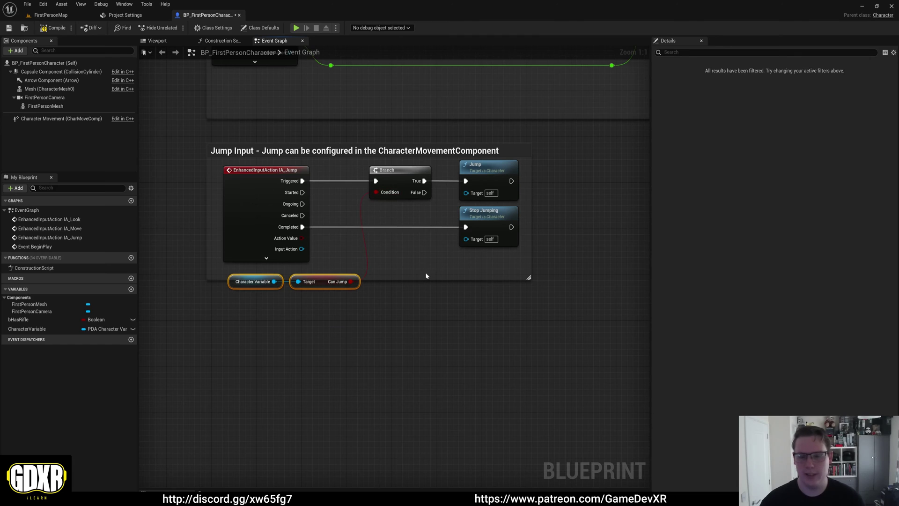
left_click_drag(425, 279, 426, 316)
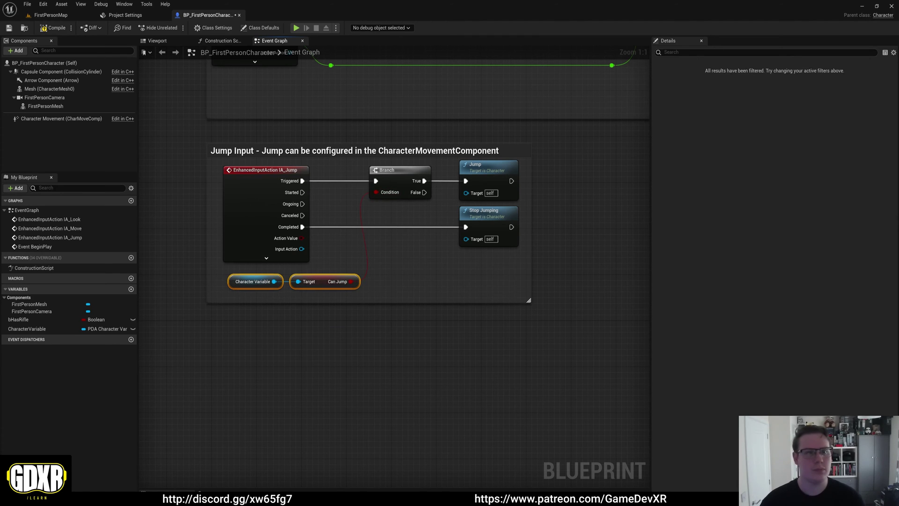
left_click(50, 15)
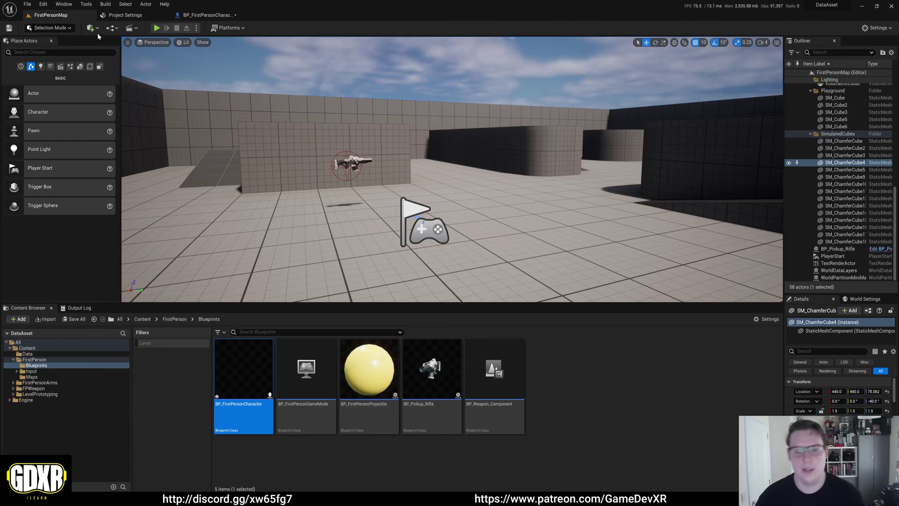
left_click(157, 28)
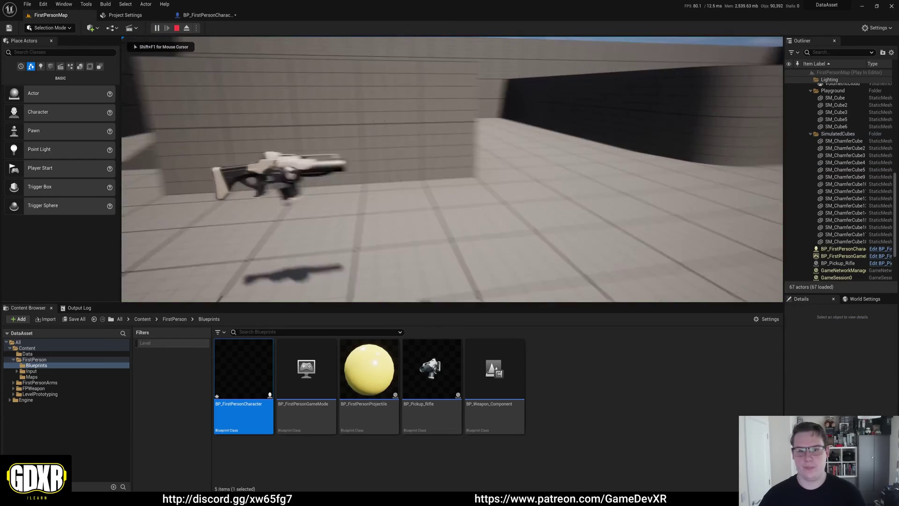